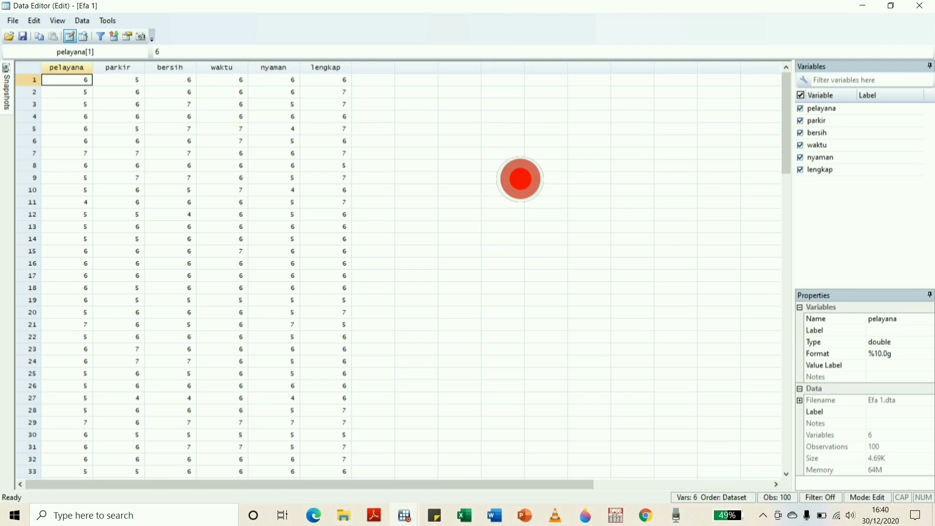
# - Review the observations of the six variables from pelayana to lengkap in the Efa 1 dataset
pyautogui.scroll(-7, 366, 373)
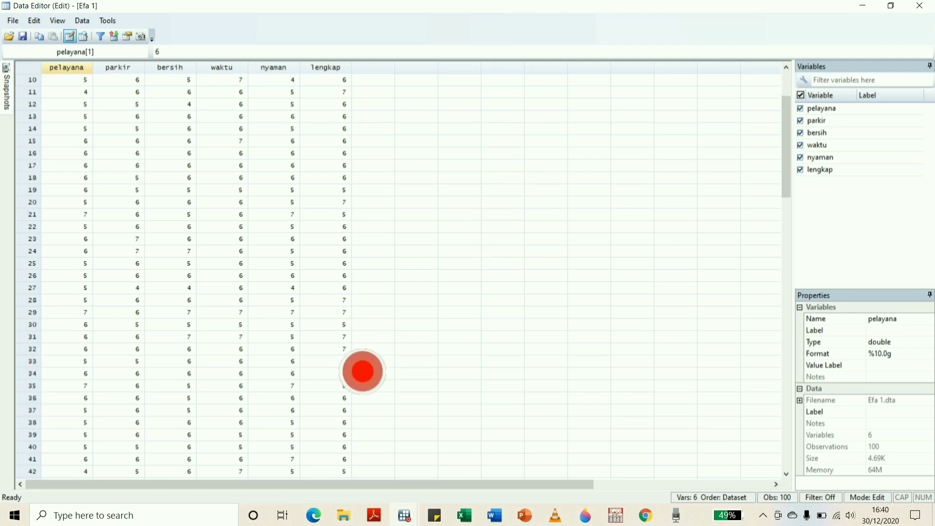
pyautogui.scroll(-16, 367, 374)
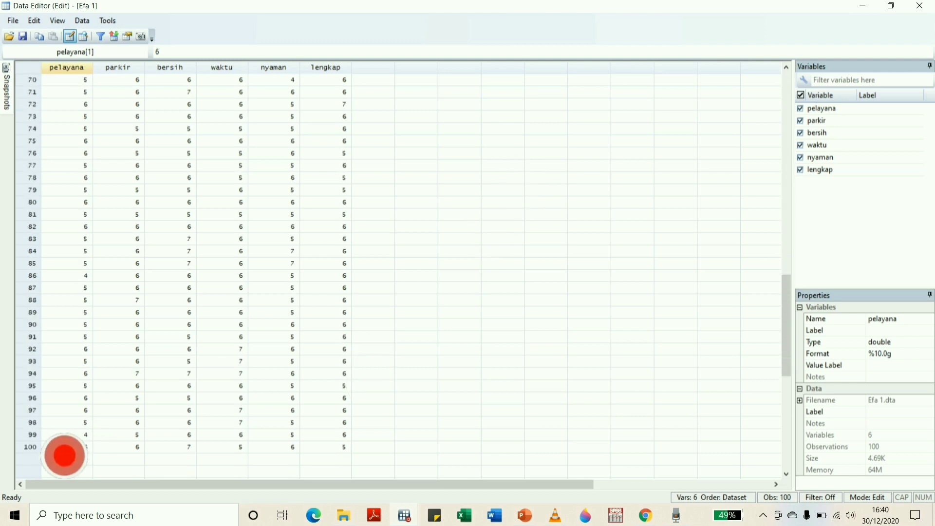
pyautogui.scroll(16, 427, 358)
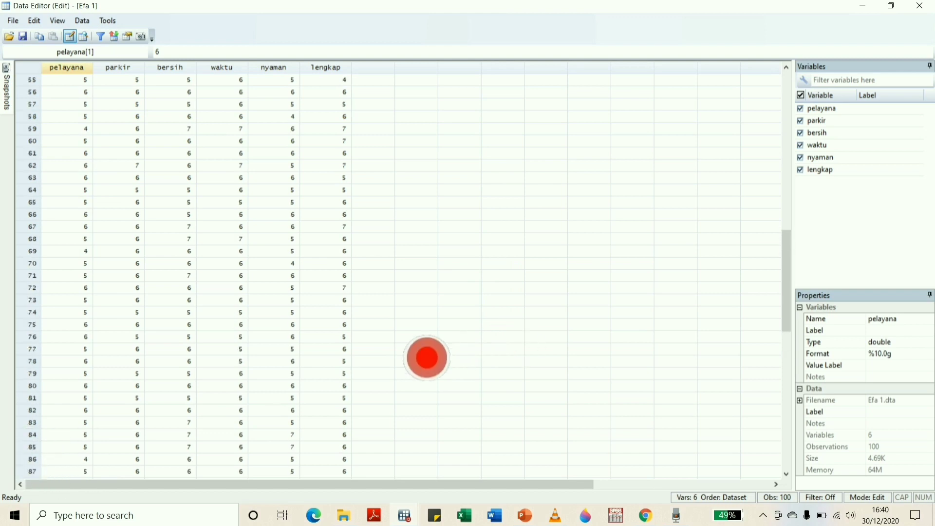
pyautogui.scroll(7, 427, 358)
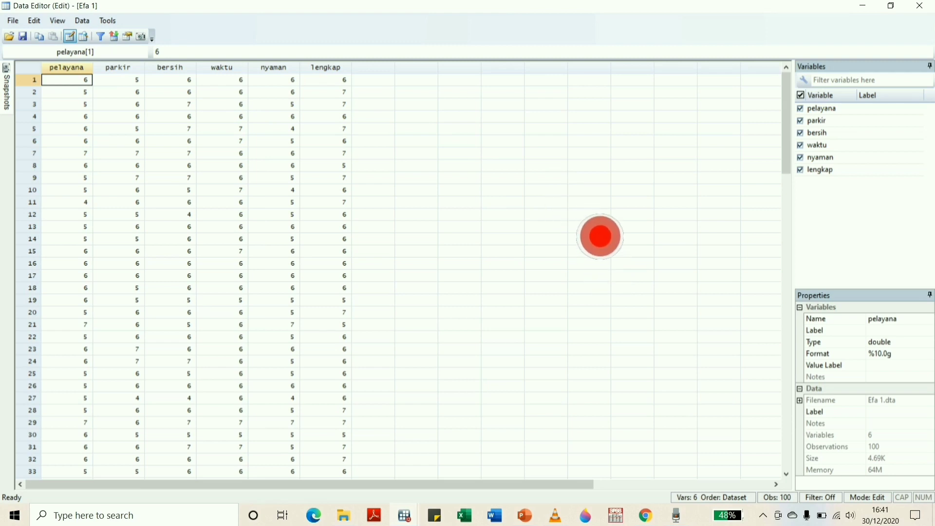
pyautogui.click(584, 215)
pyautogui.scroll(-3, 173, 291)
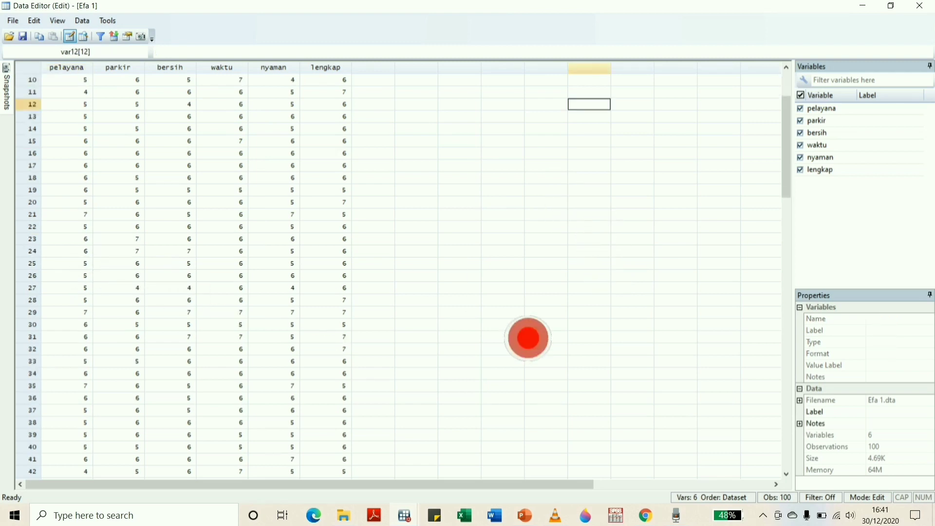
pyautogui.scroll(3, 527, 339)
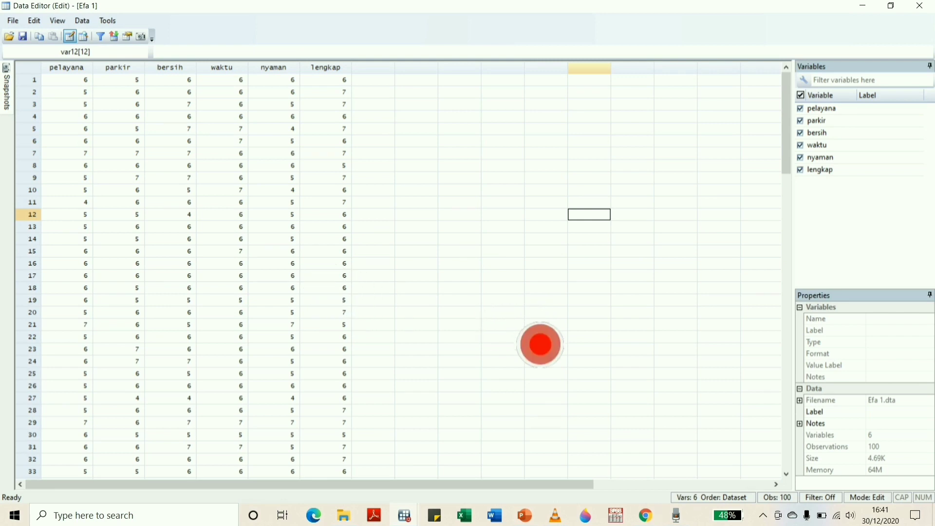
pyautogui.scroll(-9, 541, 344)
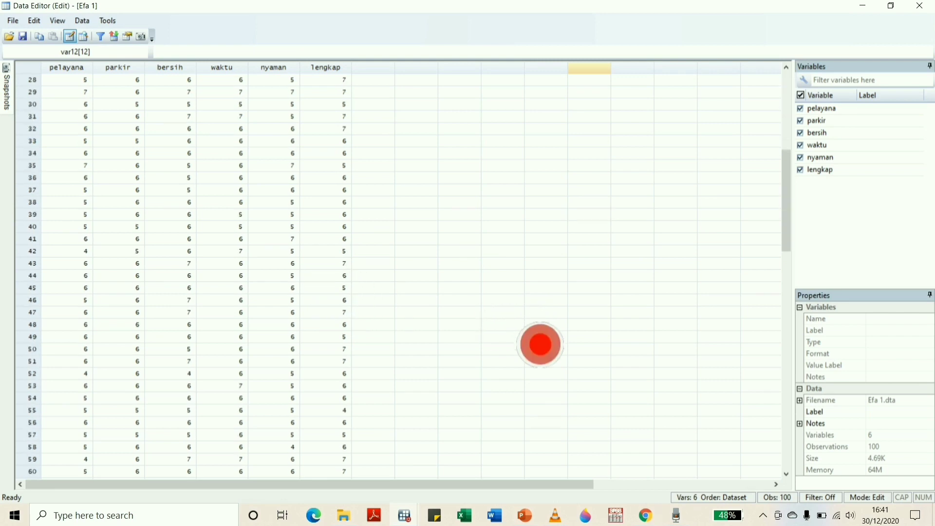
pyautogui.scroll(-3, 541, 345)
pyautogui.scroll(12, 540, 344)
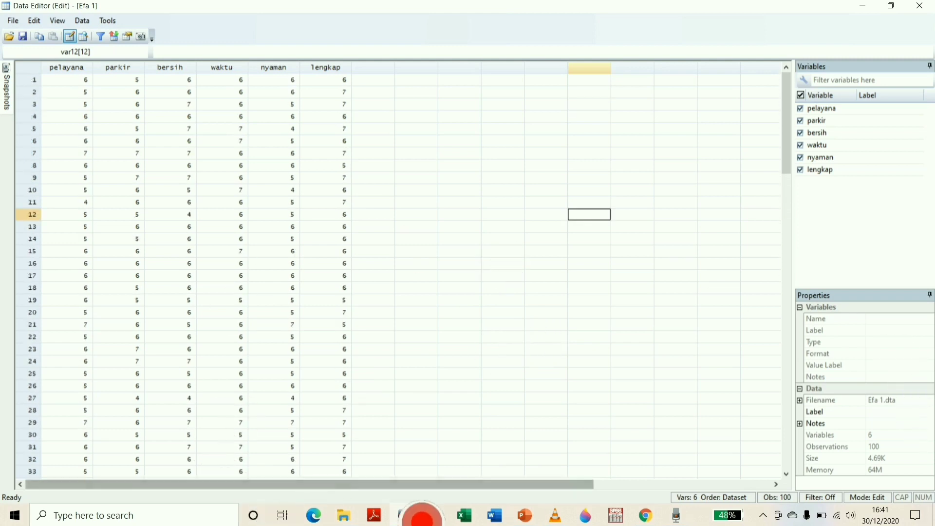
# - Switch from the Data Editor to the main Stata results window
pyautogui.moveTo(405, 516)
pyautogui.click(378, 486)
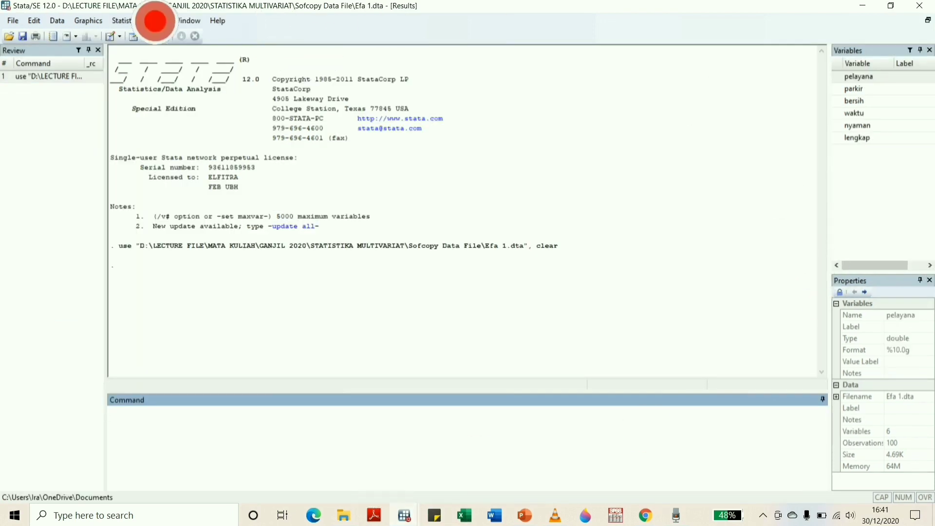
pyautogui.click(125, 20)
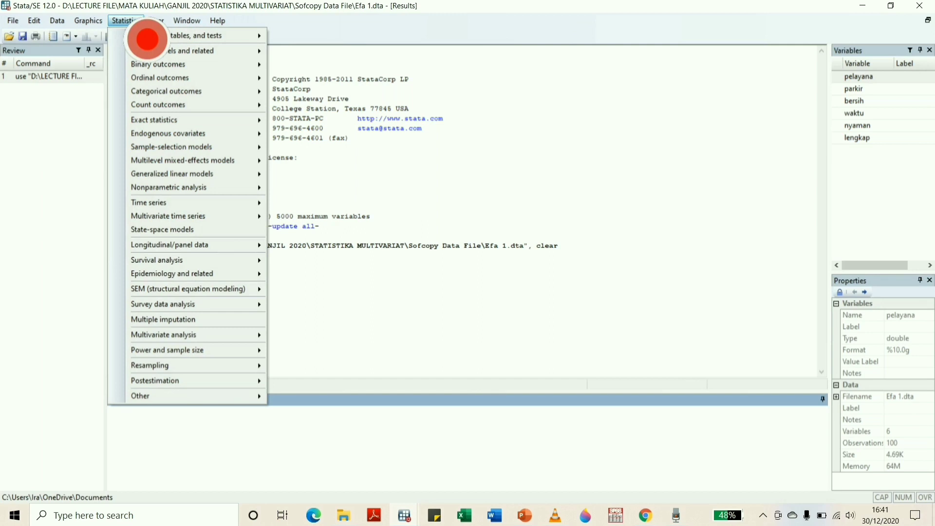
pyautogui.moveTo(208, 336)
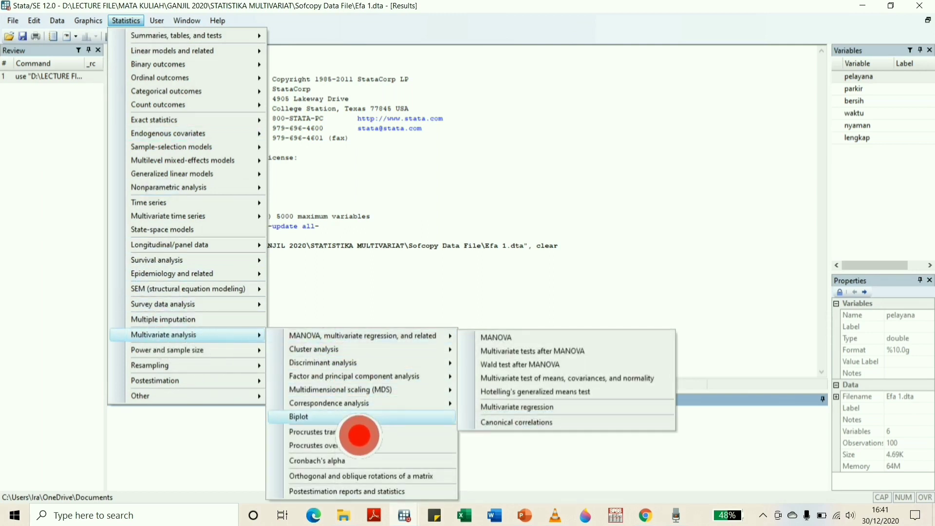
pyautogui.moveTo(410, 378)
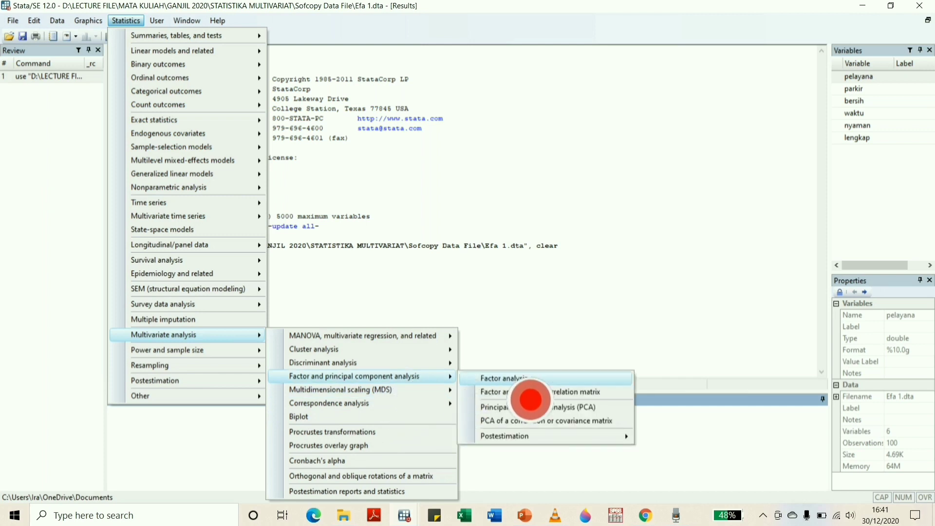
pyautogui.click(531, 378)
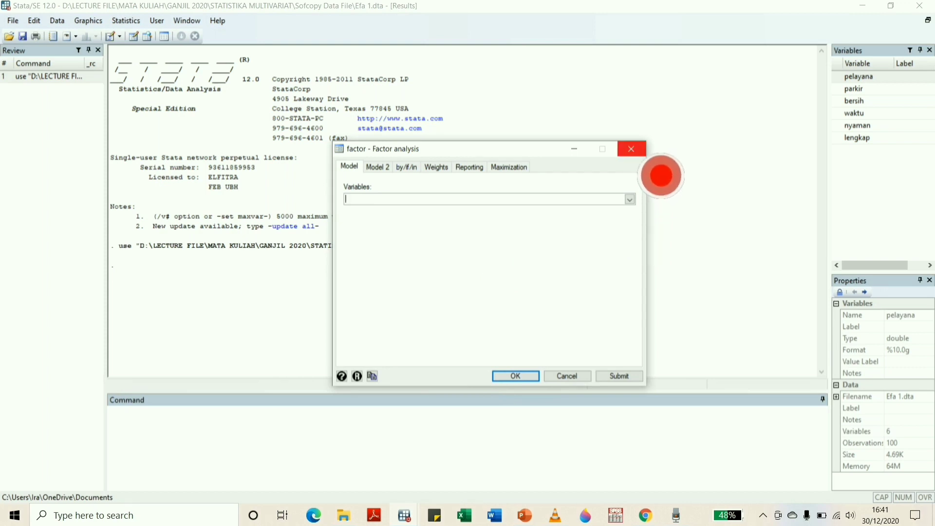
pyautogui.click(633, 150)
# - Open the factor analysis dialog with the command db factor and enter pelayana as the first variable
pyautogui.write('db factor')
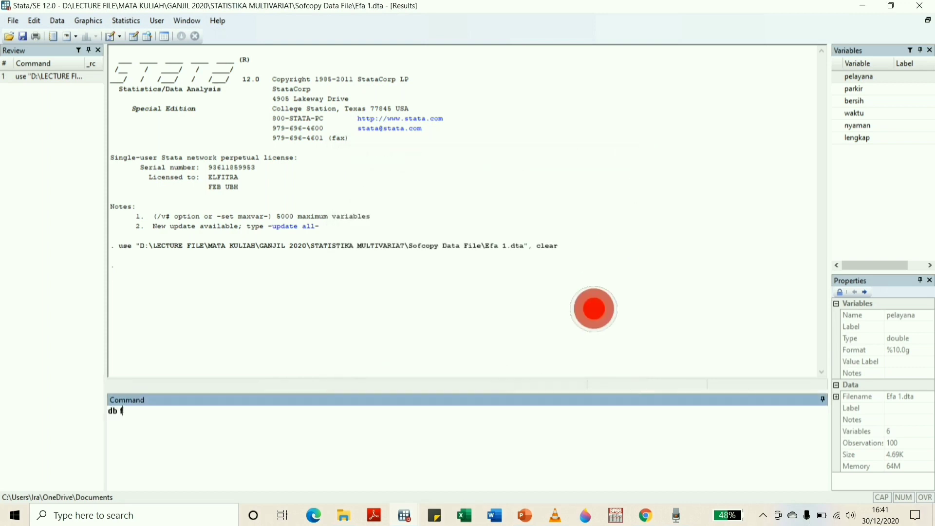
pyautogui.press('Return')
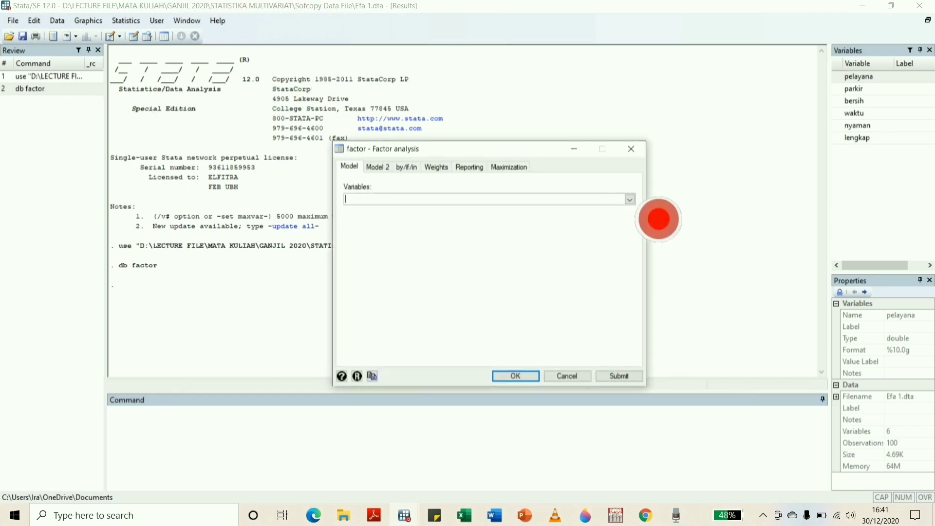
pyautogui.click(630, 199)
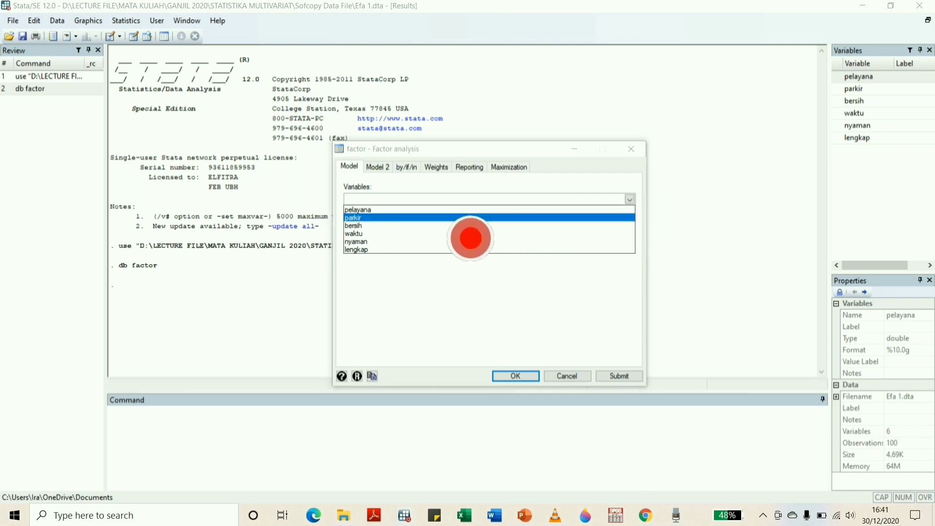
pyautogui.click(462, 210)
pyautogui.click(438, 226)
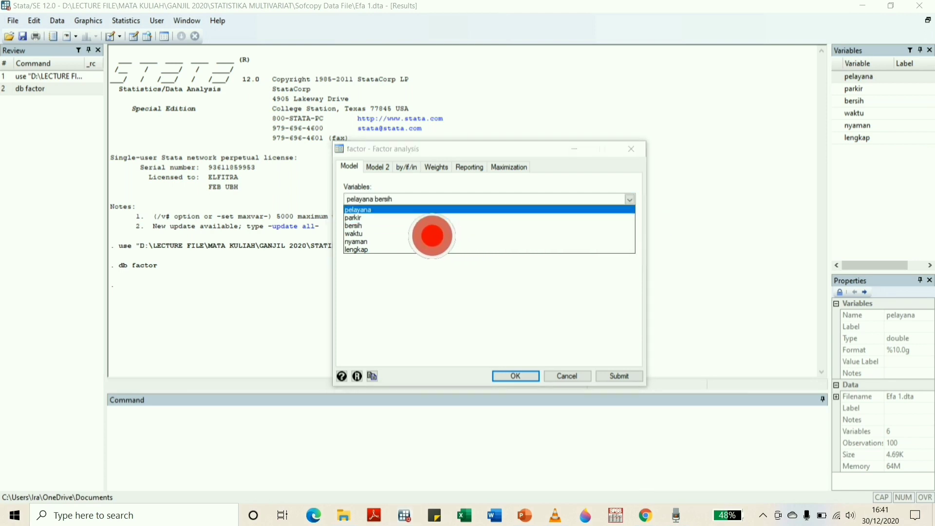
pyautogui.press('BackSpace')
pyautogui.press('BackSpace')
pyautogui.press('BackSpace')
pyautogui.press('BackSpace')
pyautogui.press('BackSpace')
pyautogui.press('BackSpace')
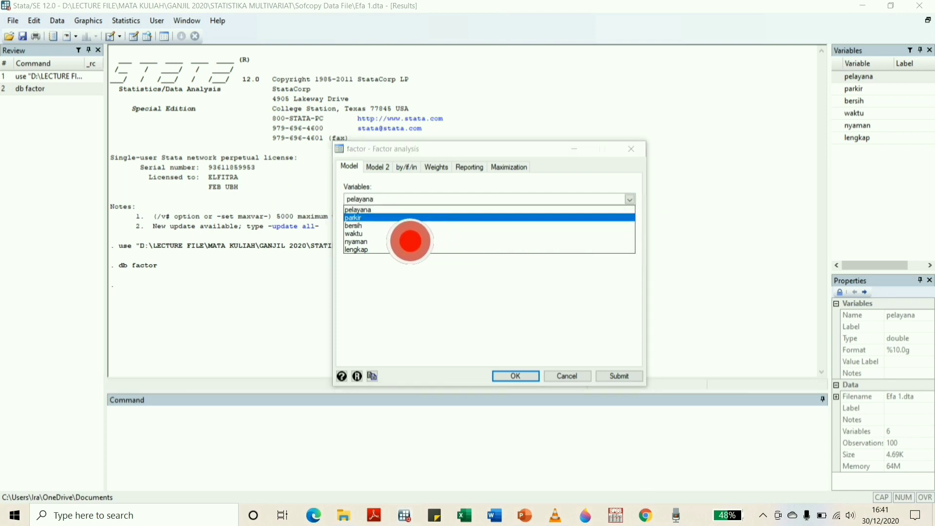
# - Add parkir, bersih, waktu, nyaman and lengkap to the variable list and run the factor analysis with the default method
pyautogui.click(412, 218)
pyautogui.click(399, 226)
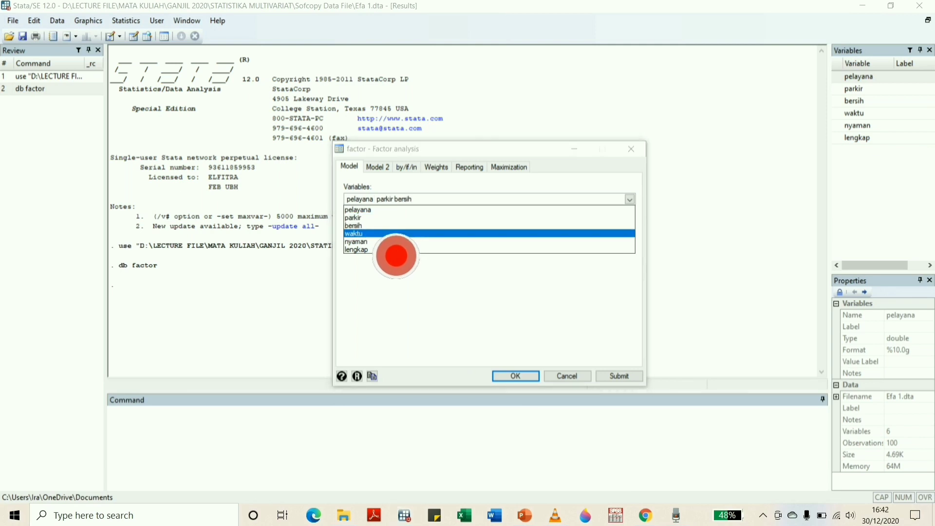
pyautogui.click(397, 234)
pyautogui.click(397, 242)
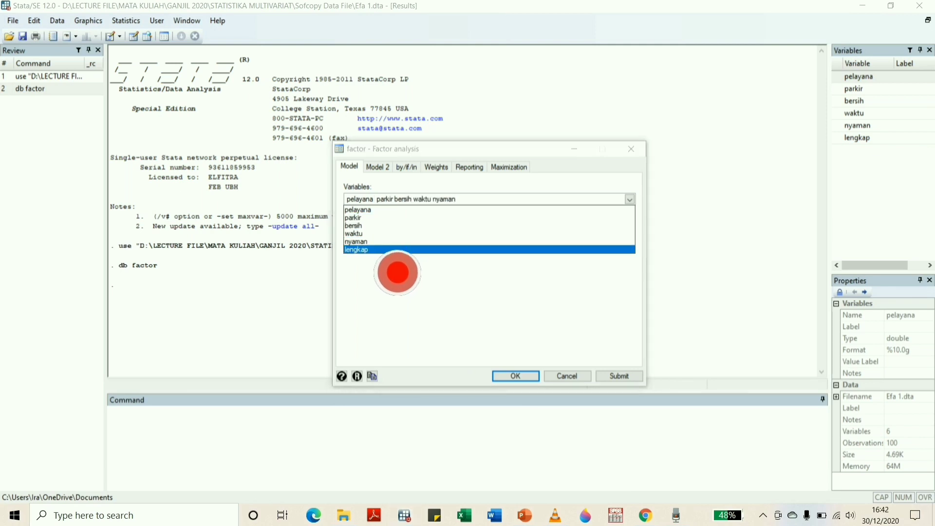
pyautogui.click(398, 249)
pyautogui.click(552, 328)
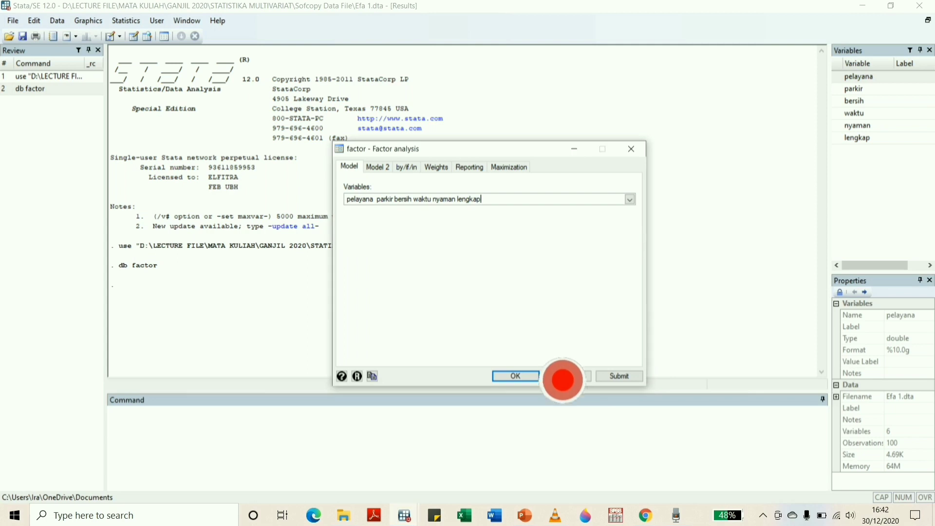
pyautogui.click(533, 378)
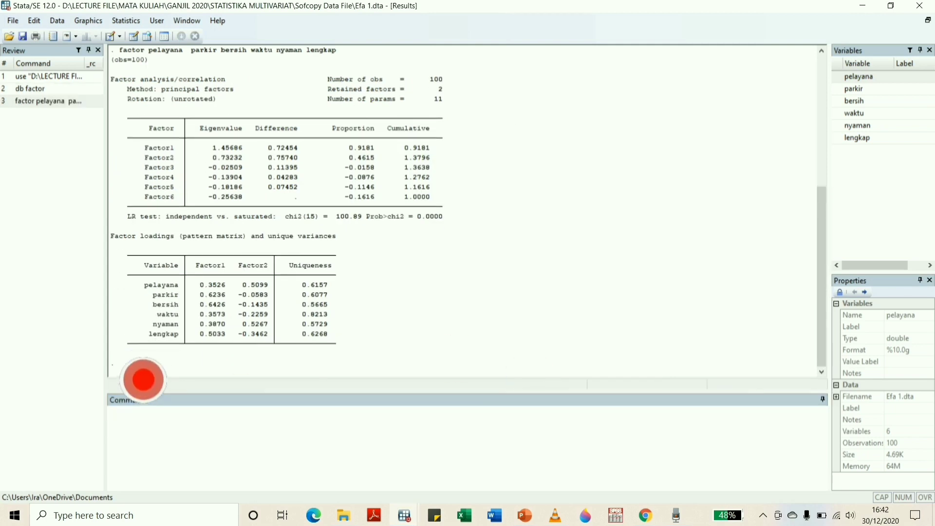
pyautogui.scroll(4, 315, 252)
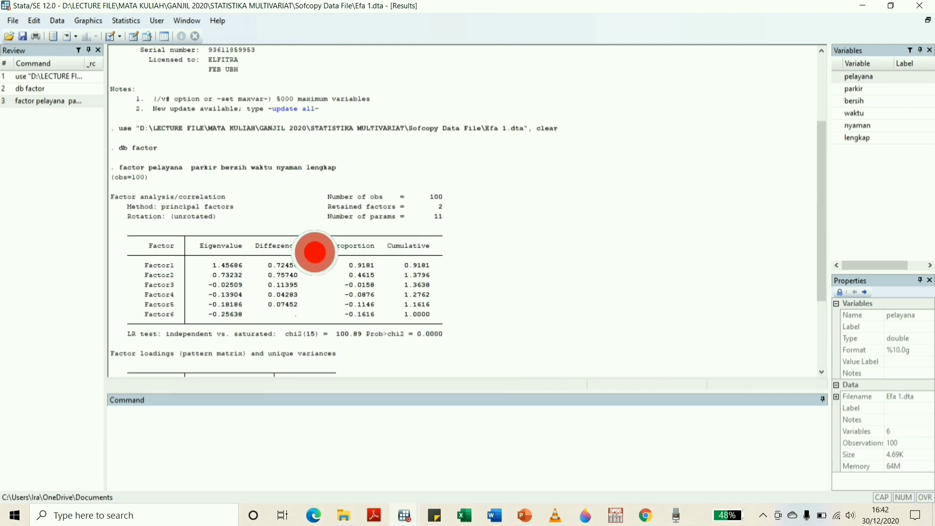
pyautogui.scroll(-4, 315, 252)
# - Reopen the factor analysis dialog with db factor and set the method to Principal-component factor
pyautogui.click(204, 447)
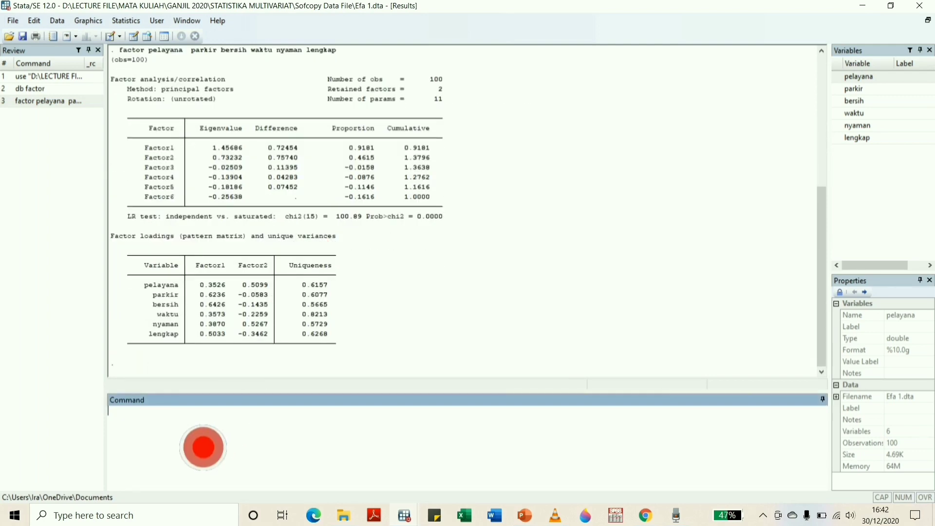
pyautogui.write('db factor')
pyautogui.press('Return')
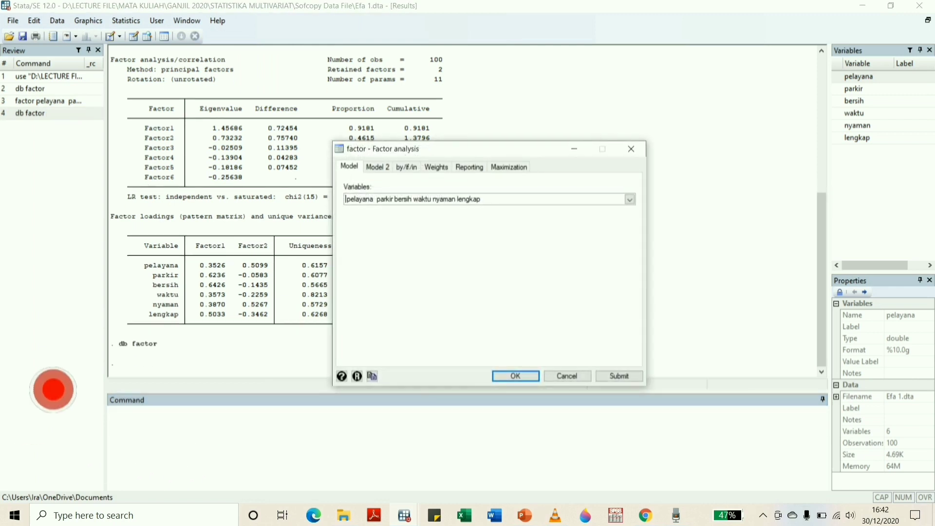
pyautogui.click(389, 167)
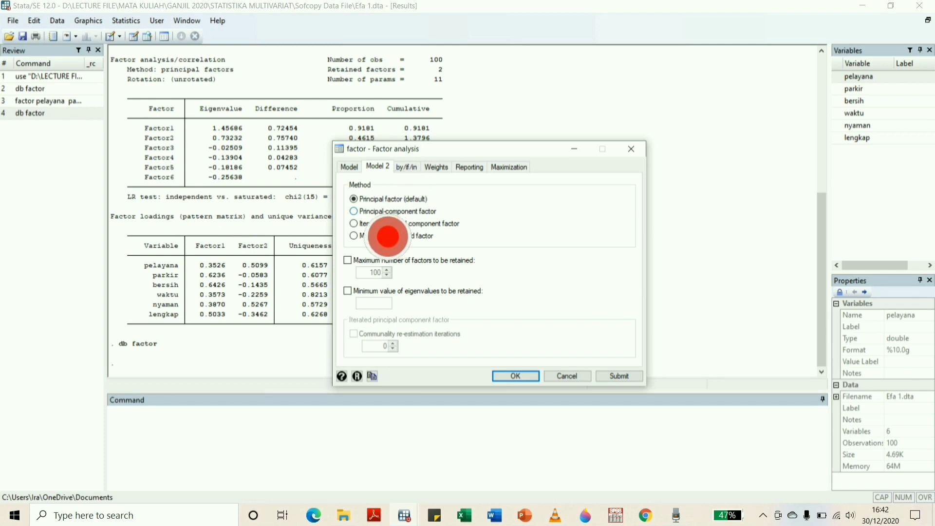
pyautogui.click(390, 211)
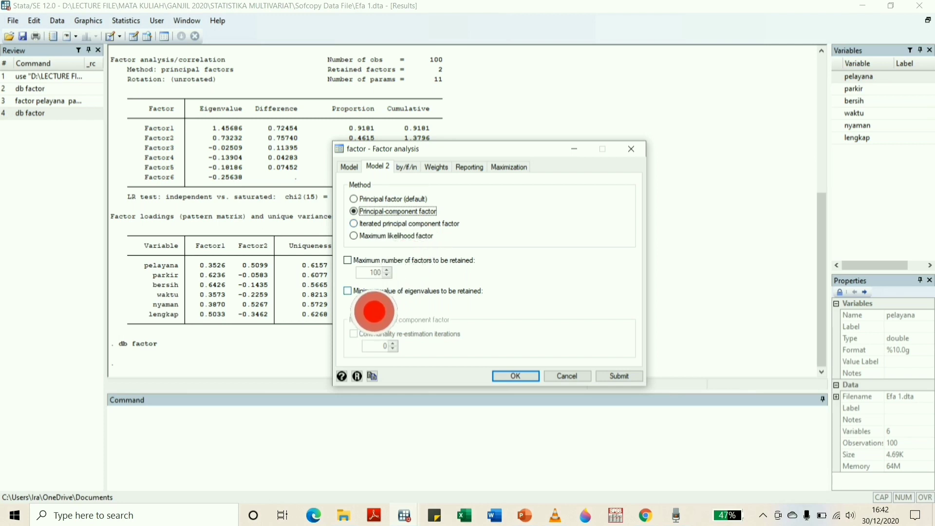
# - Set the minimum value of eigenvalues to be retained to 1 and run the analysis through to the complete output
pyautogui.click(373, 291)
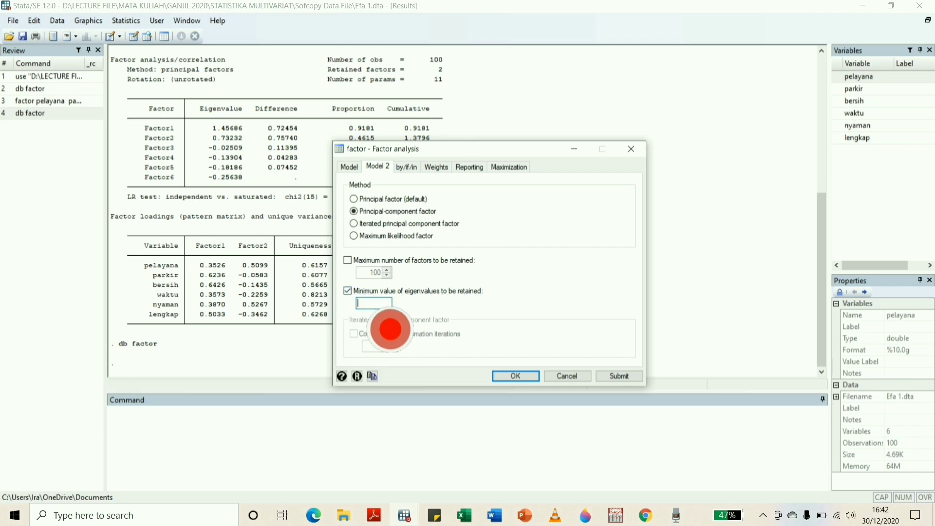
pyautogui.write('1')
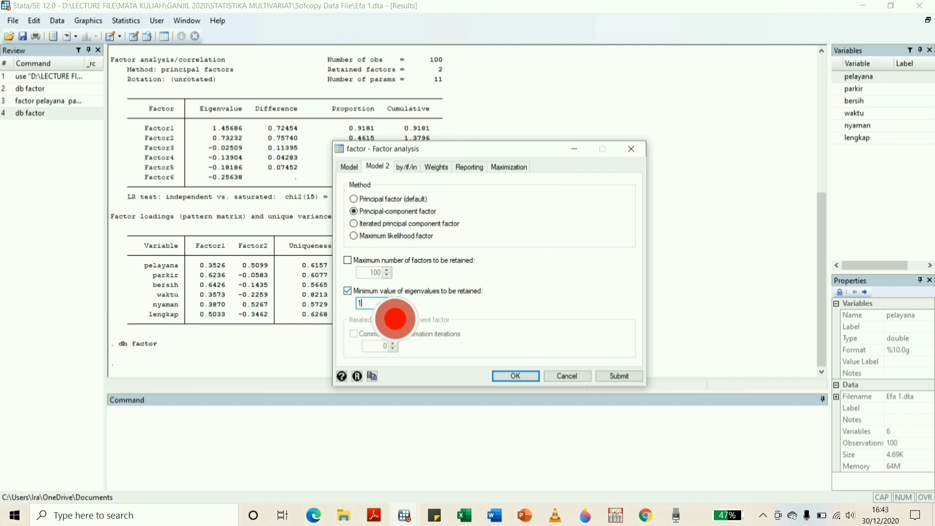
pyautogui.click(534, 380)
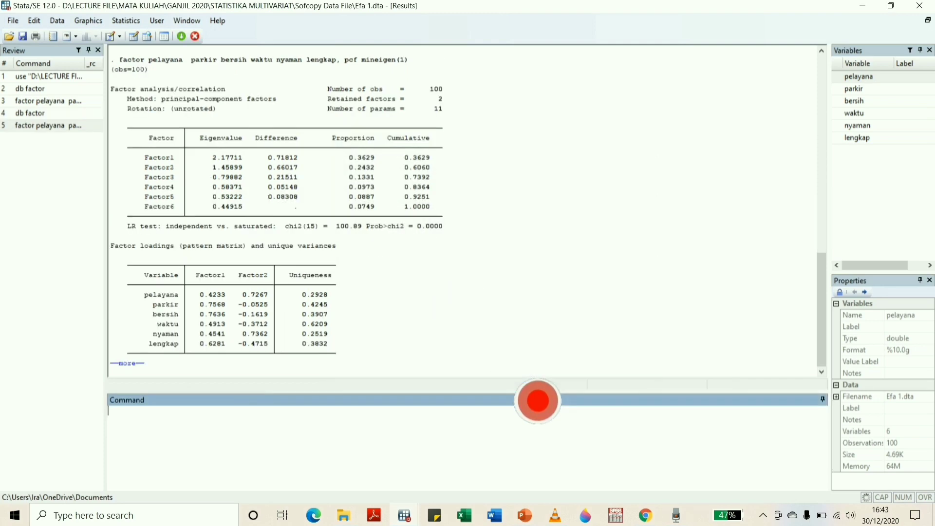
pyautogui.click(127, 363)
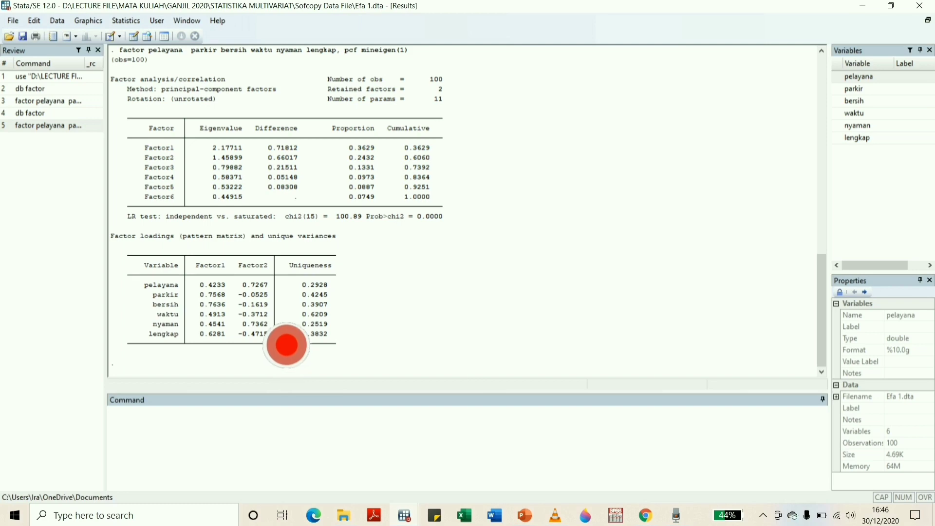
# - Compare the default principal-factor output with the principal-component factor output in the results
pyautogui.scroll(3, 461, 300)
pyautogui.scroll(4, 460, 302)
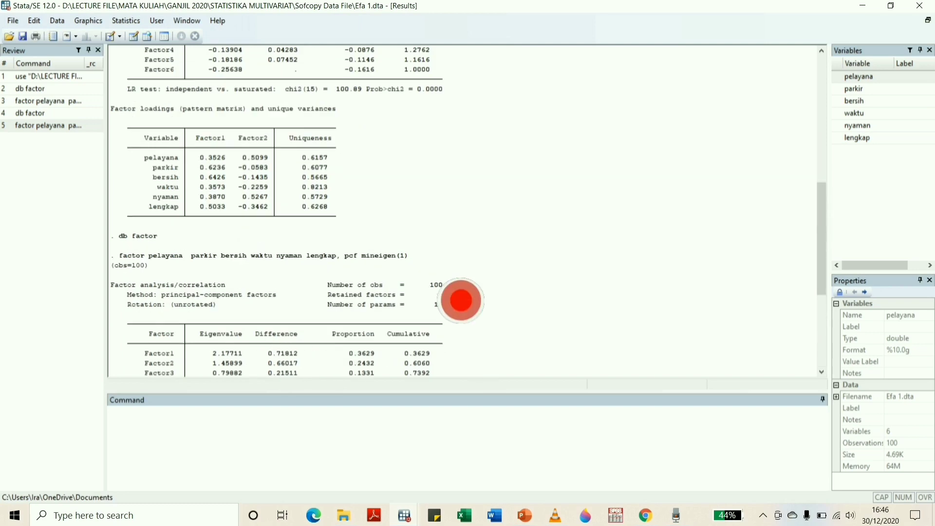
pyautogui.scroll(-7, 459, 303)
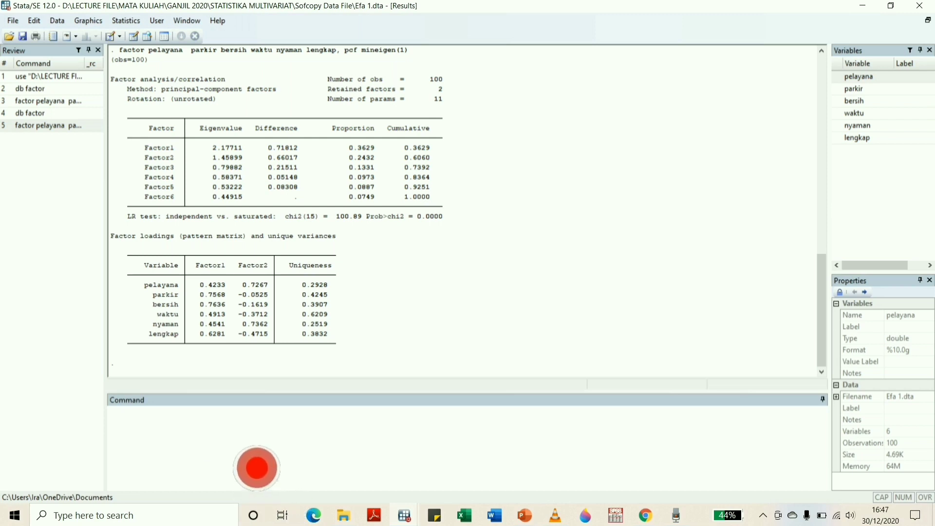
# - Report the Kaiser-Meyer-Olkin measure of sampling adequacy (kmo) for the principal-component factor solution through the multivariate postestimation reports
pyautogui.click(257, 467)
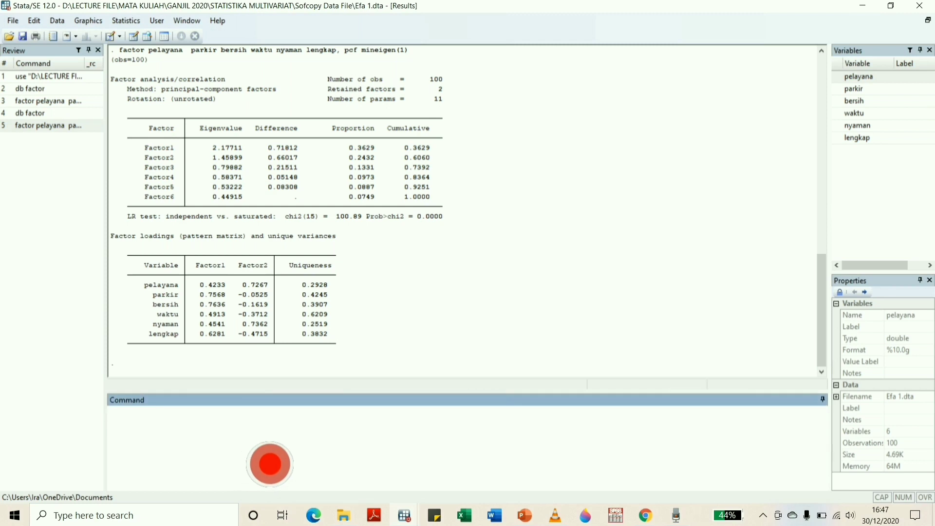
pyautogui.click(123, 20)
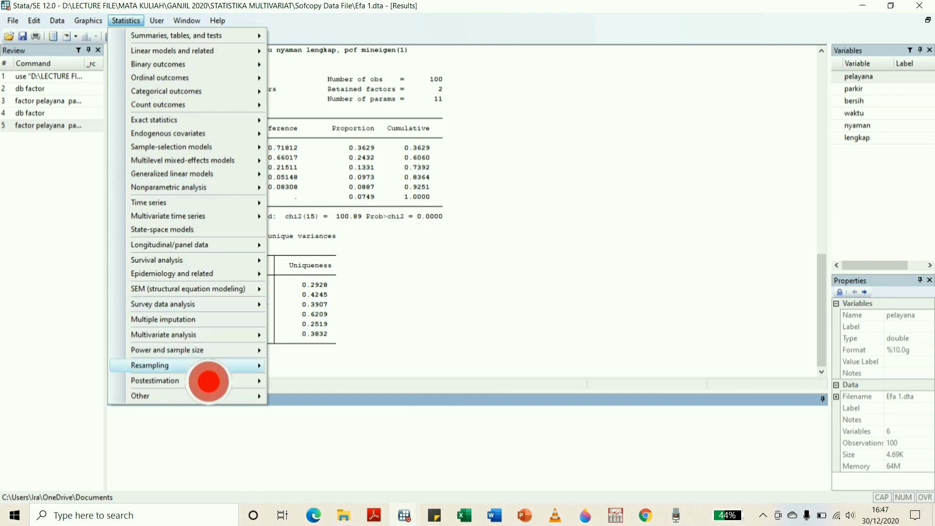
pyautogui.click(213, 335)
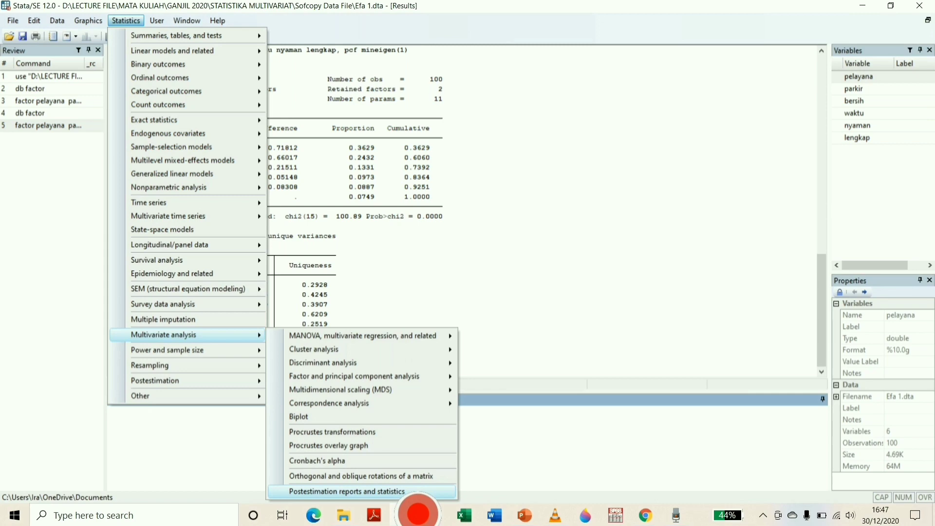
pyautogui.click(399, 492)
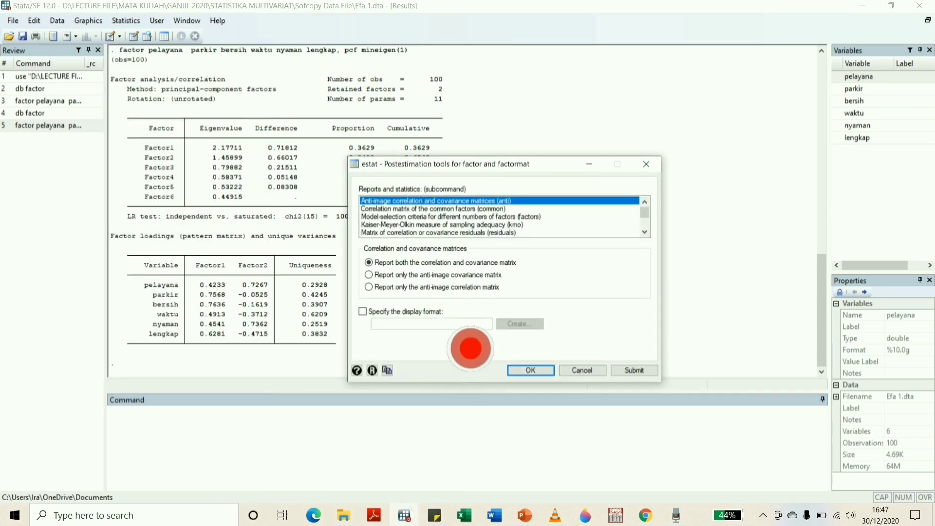
pyautogui.click(475, 224)
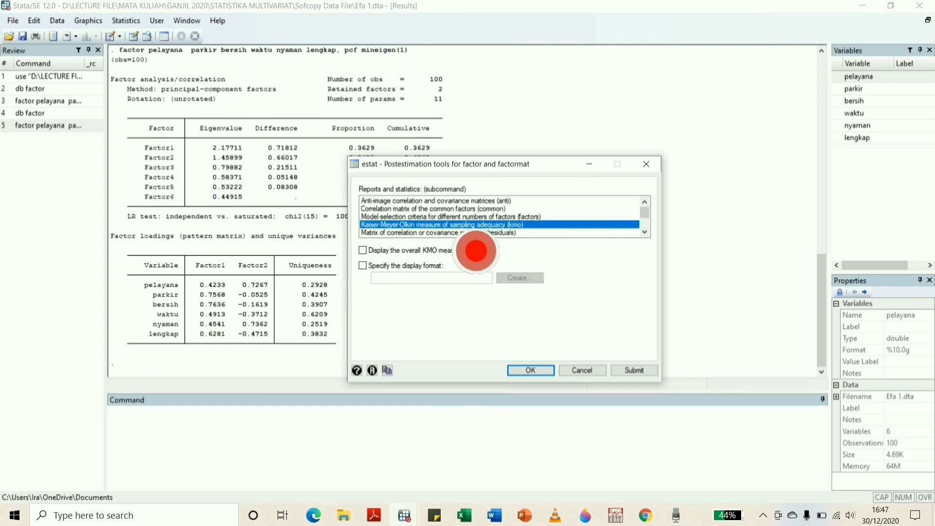
pyautogui.click(540, 371)
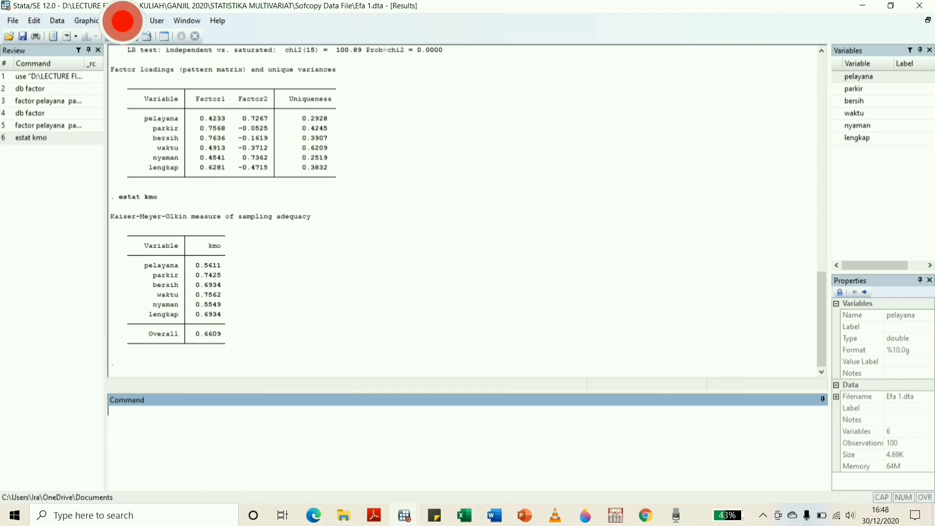
# - Report both the anti-image correlation and covariance matrices (anti) for the factor solution through the multivariate postestimation reports
pyautogui.click(126, 21)
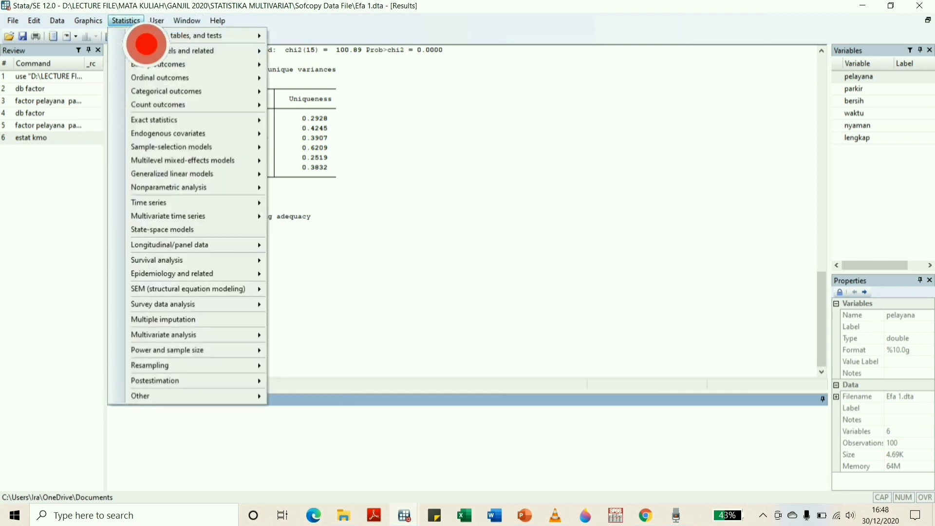
pyautogui.moveTo(202, 337)
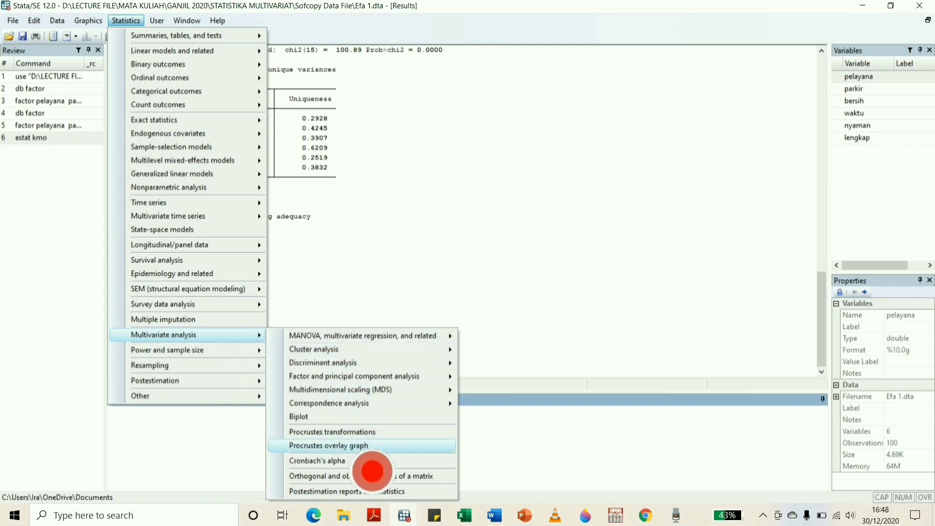
pyautogui.click(385, 492)
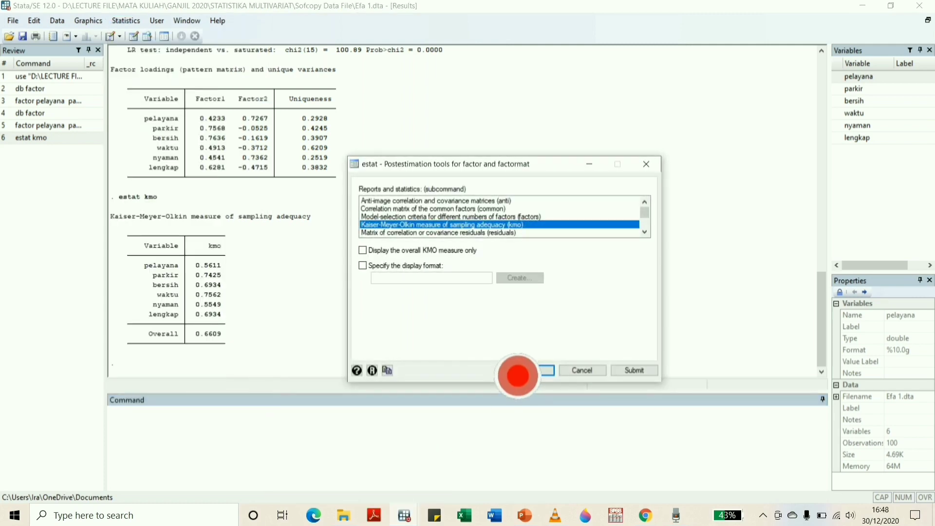
pyautogui.click(498, 201)
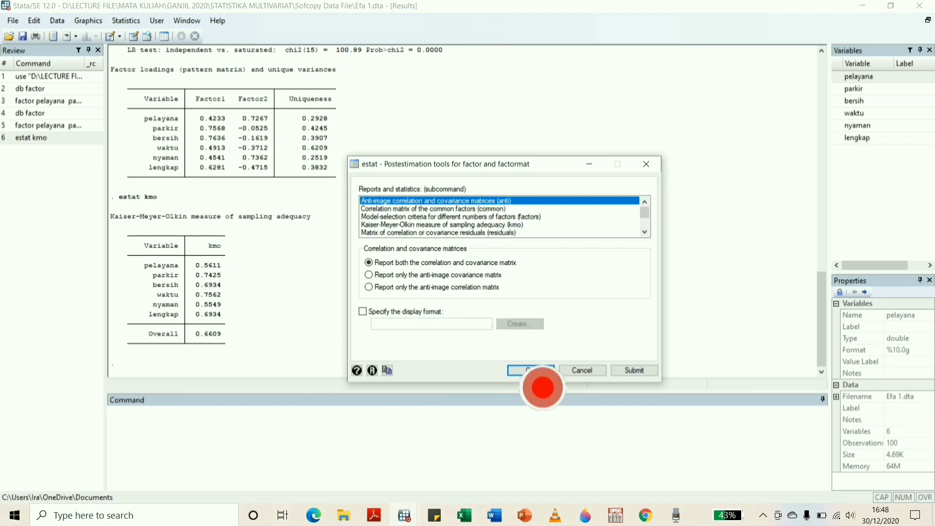
pyautogui.click(533, 372)
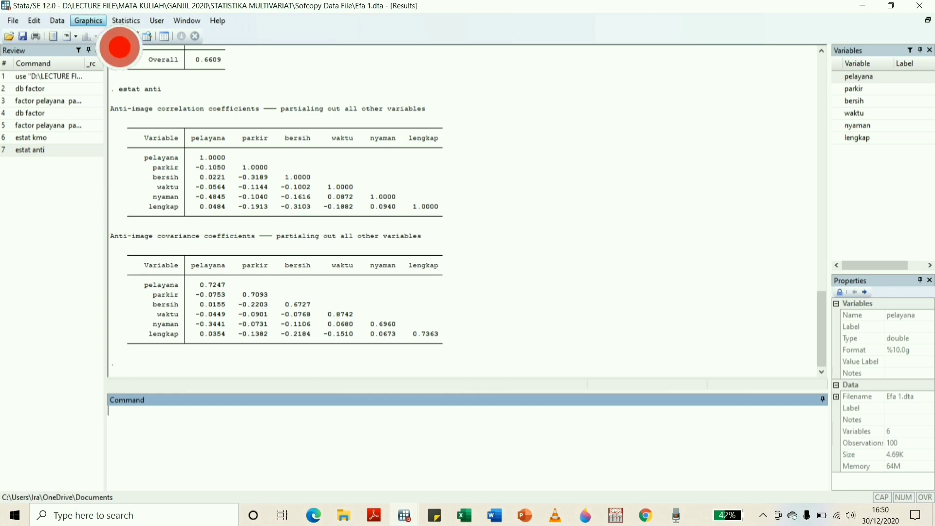
# - Create a loading plot of 2 factors with the default settings and minimize the graph window after viewing it
pyautogui.click(127, 22)
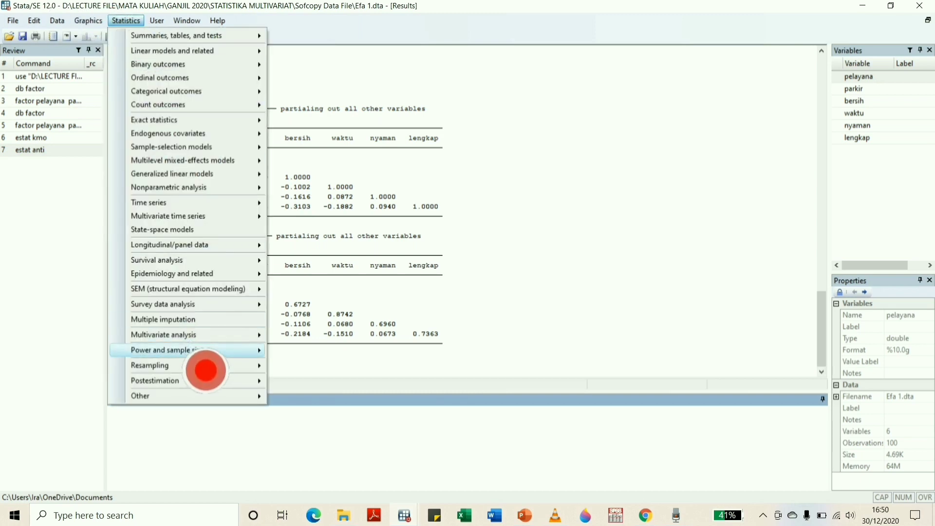
pyautogui.moveTo(222, 338)
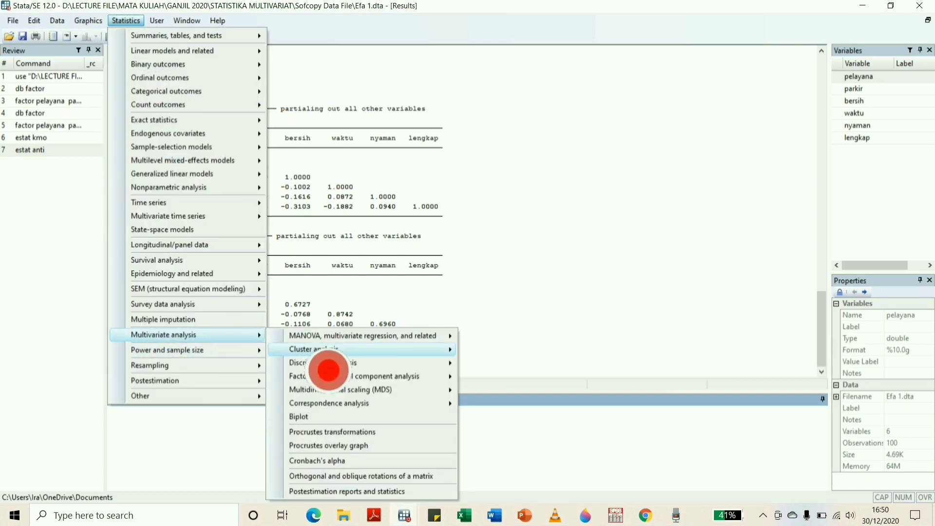
pyautogui.moveTo(412, 377)
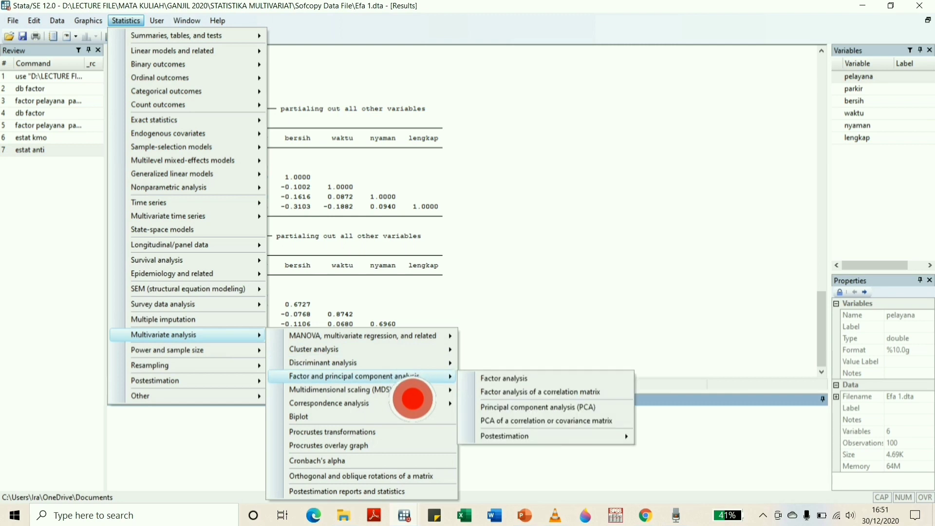
pyautogui.moveTo(635, 456)
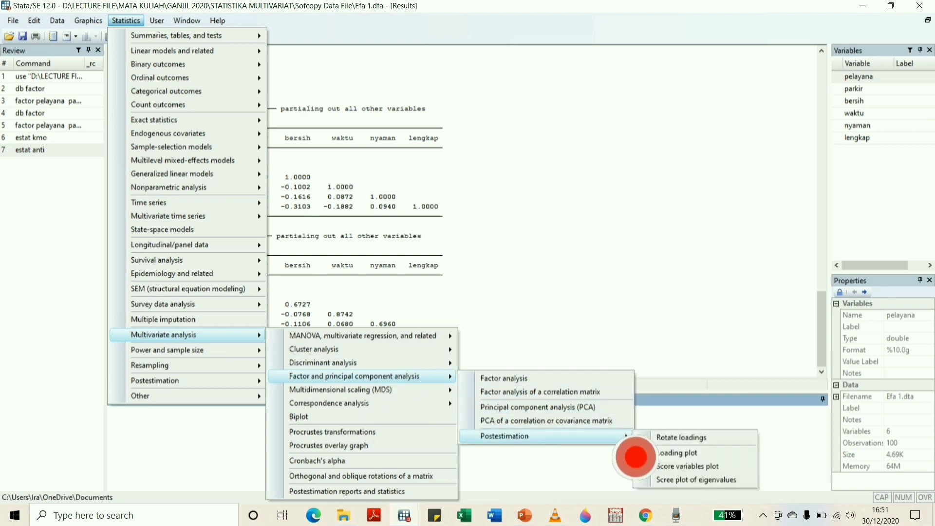
pyautogui.click(679, 453)
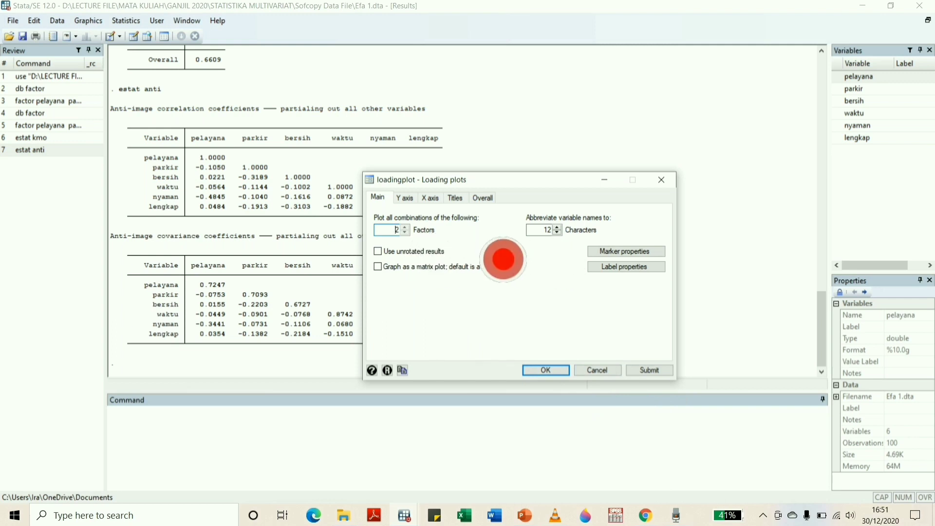
pyautogui.click(544, 372)
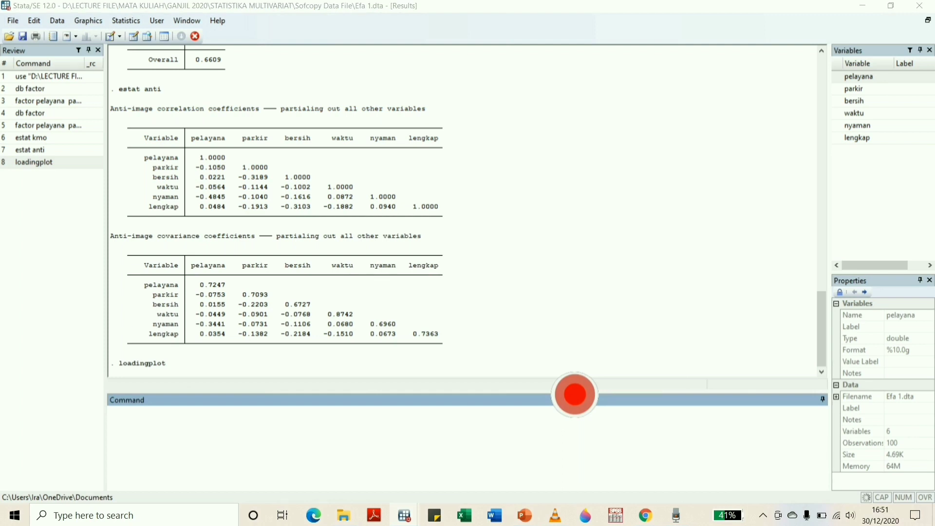
pyautogui.click(661, 91)
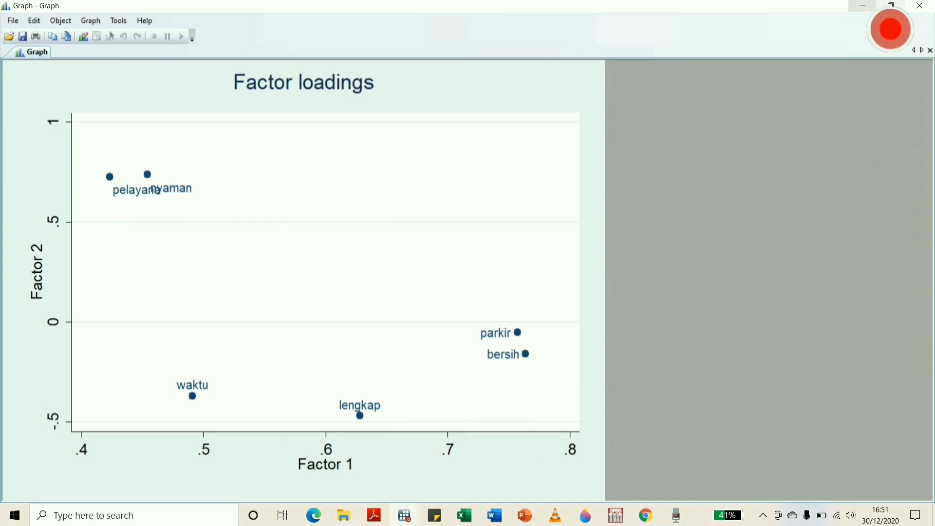
pyautogui.click(863, 6)
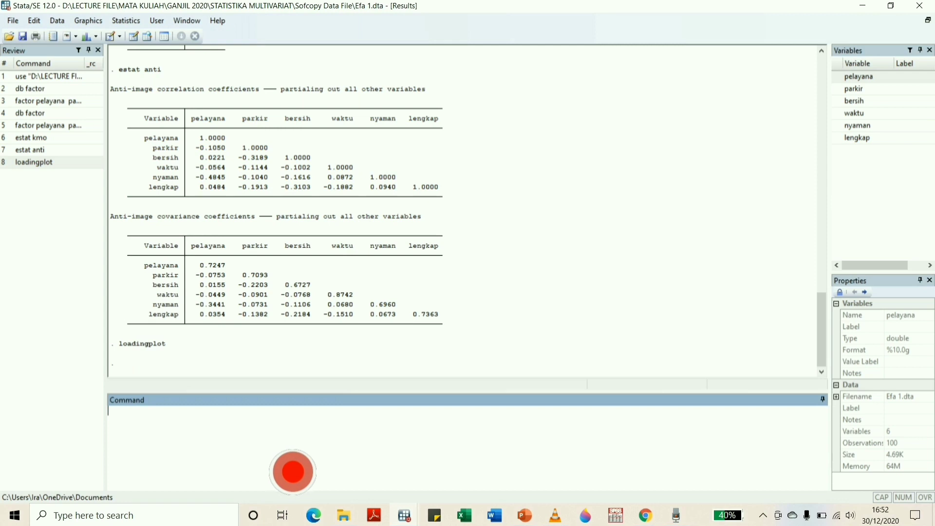
# - Rotate the factor loadings with orthogonal Varimax (default) rotation and display the complete output down to the factor rotation matrix
pyautogui.scroll(2, 407, 374)
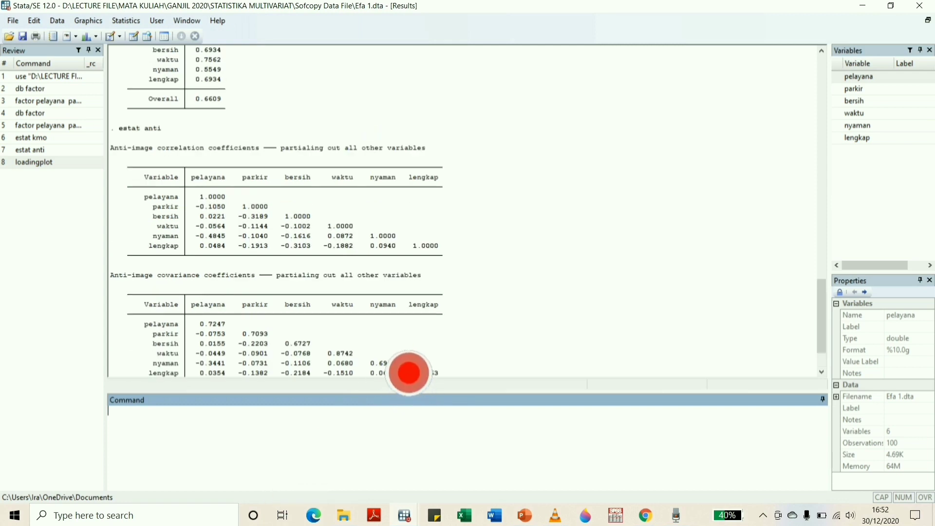
pyautogui.scroll(-1, 408, 373)
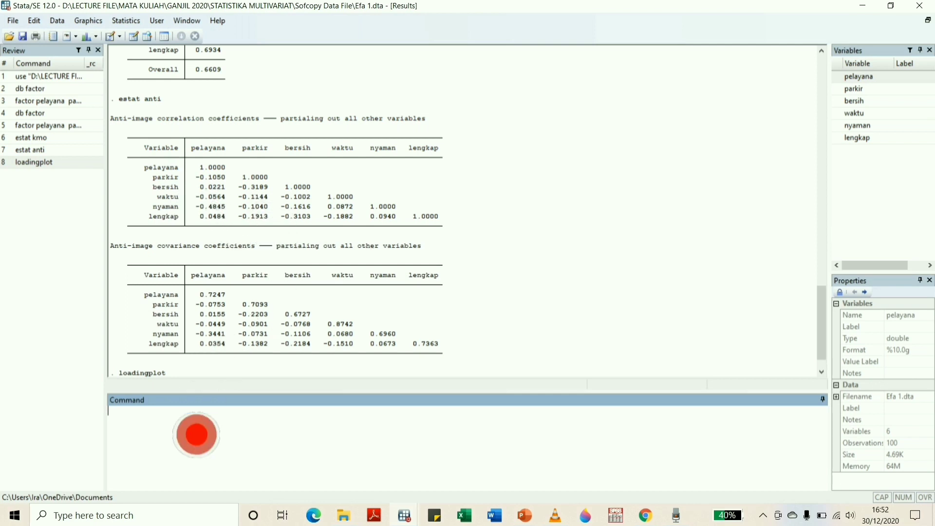
pyautogui.scroll(-1, 326, 365)
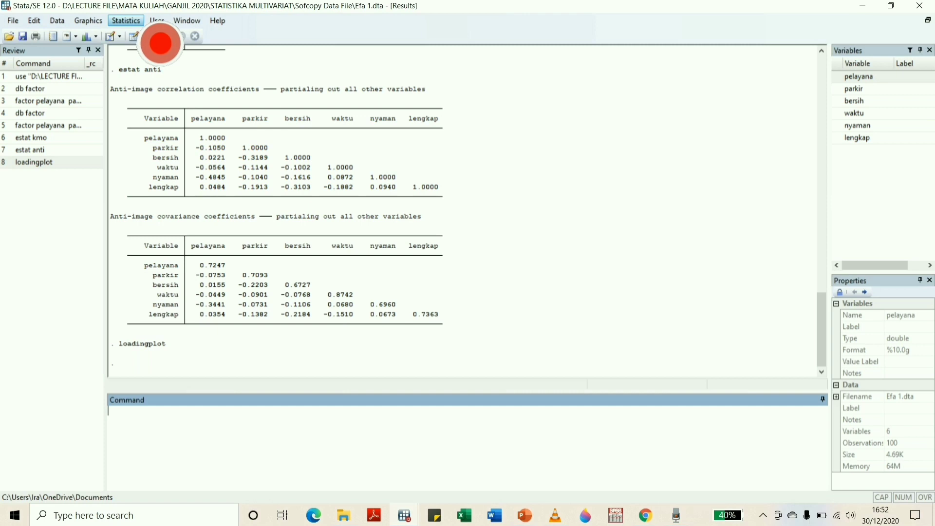
pyautogui.click(132, 20)
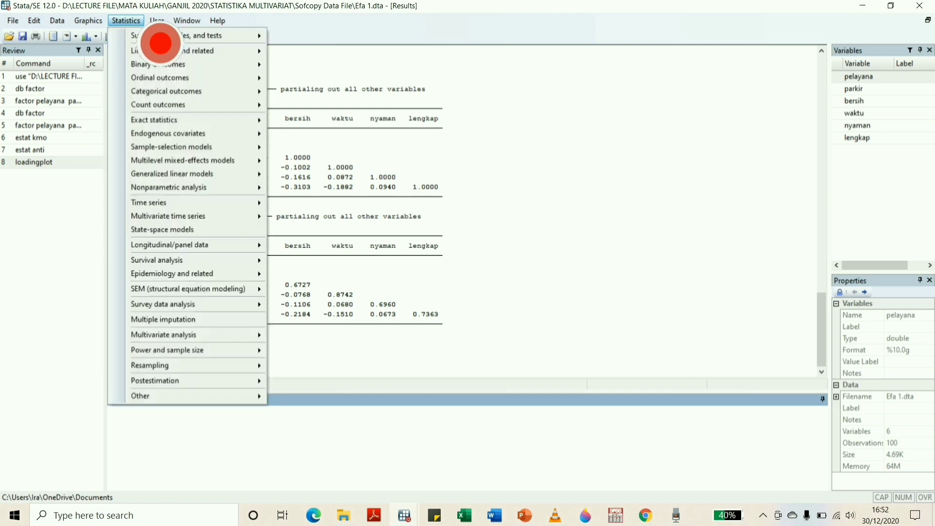
pyautogui.moveTo(214, 336)
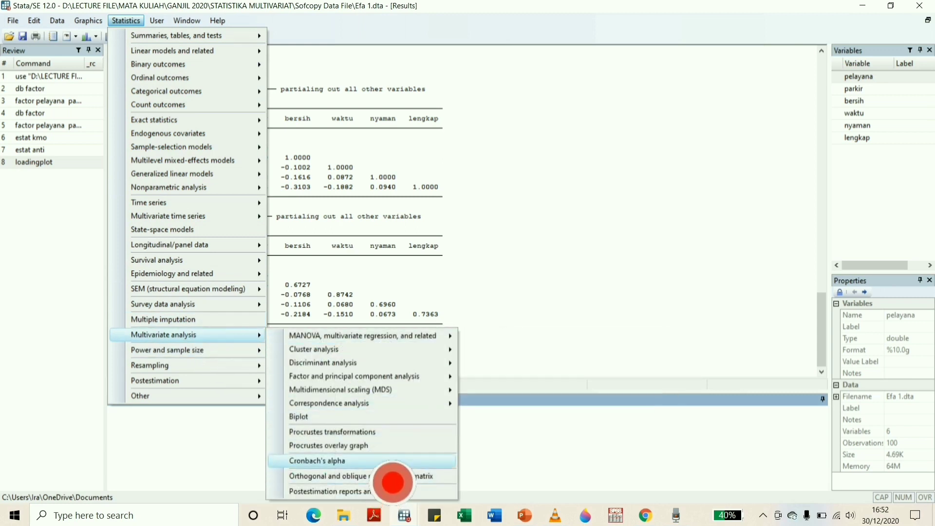
pyautogui.moveTo(414, 377)
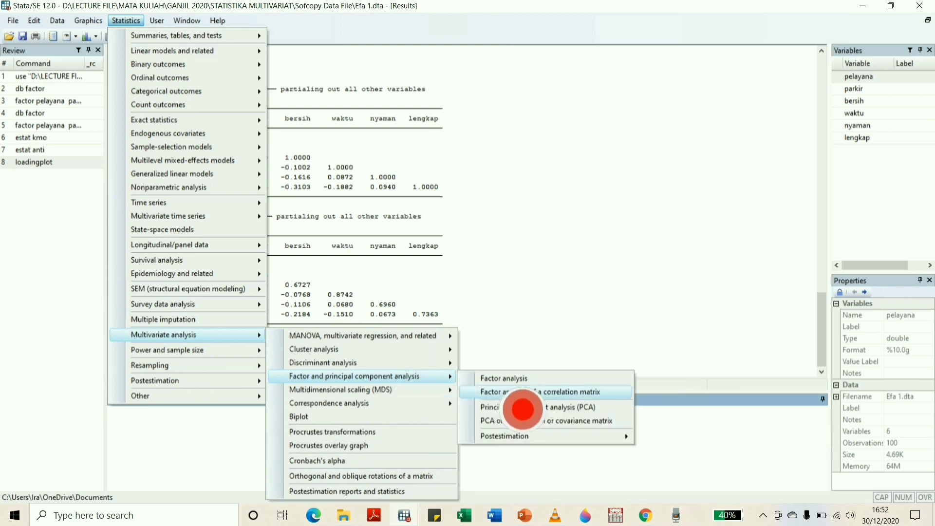
pyautogui.moveTo(565, 436)
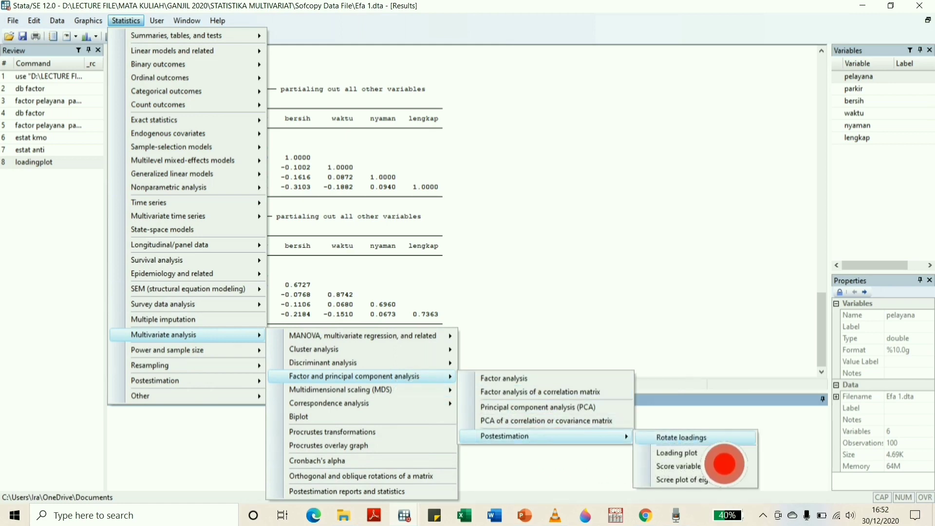
pyautogui.click(682, 437)
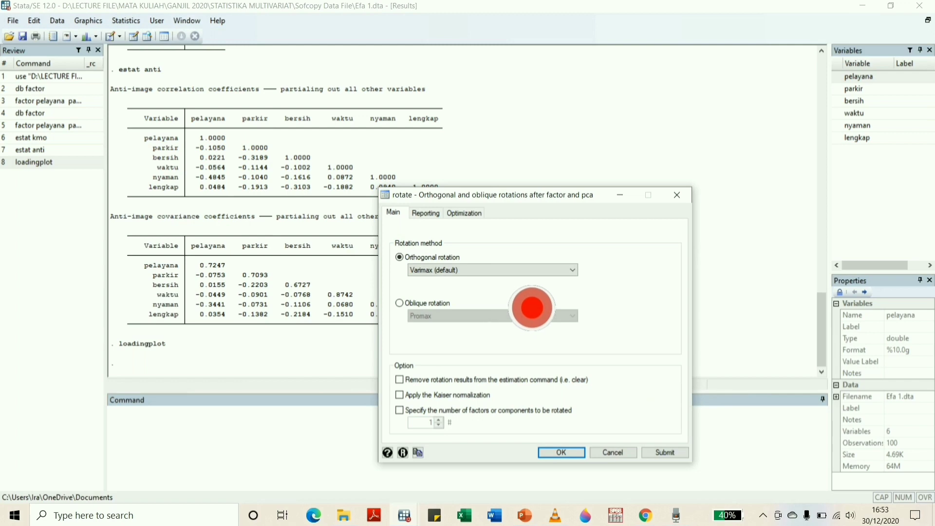
pyautogui.click(572, 270)
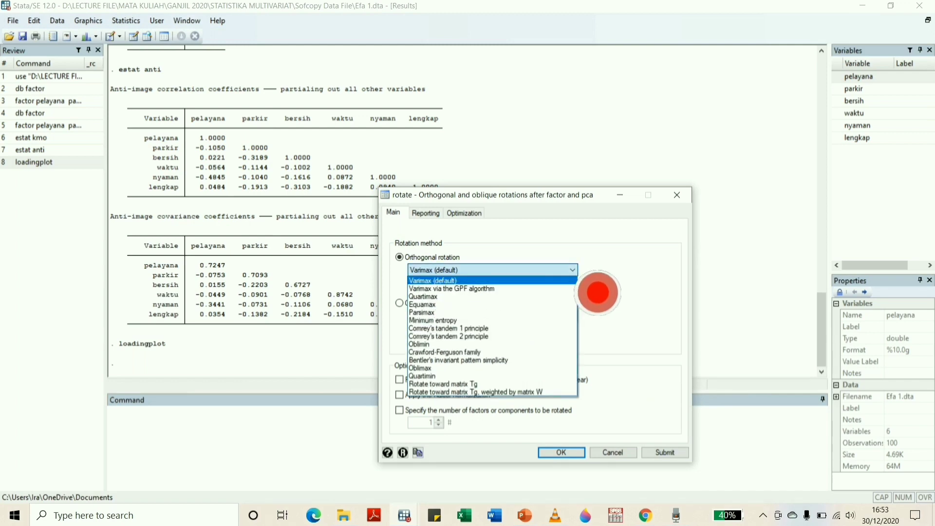
pyautogui.click(620, 292)
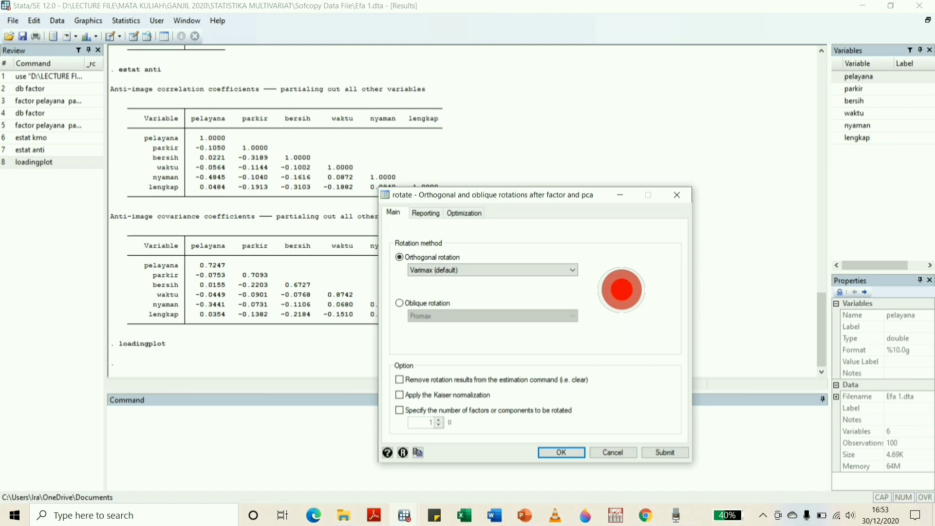
pyautogui.click(577, 454)
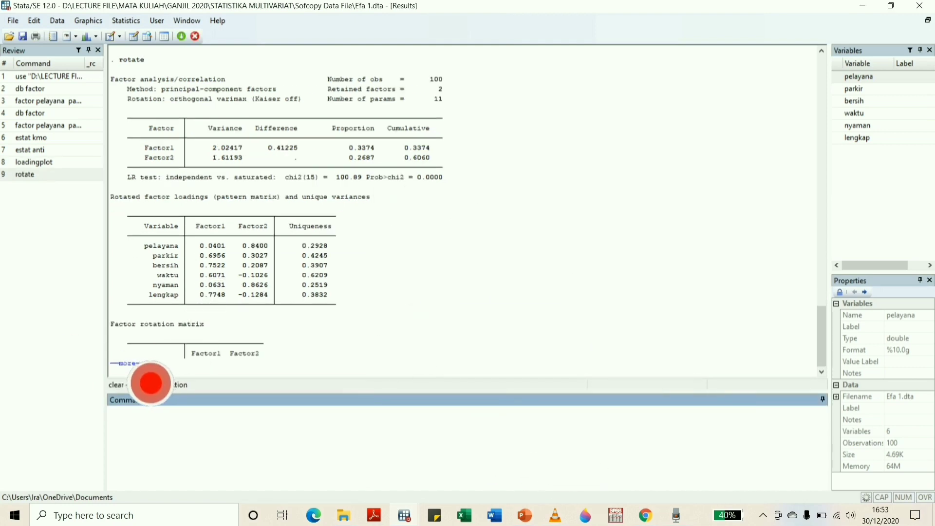
pyautogui.click(150, 383)
pyautogui.scroll(2, 405, 335)
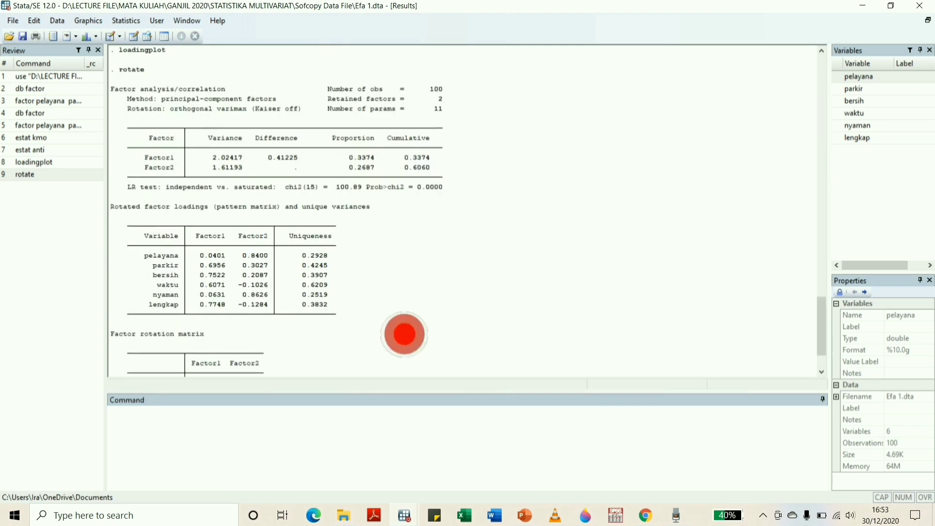
pyautogui.scroll(-1, 404, 335)
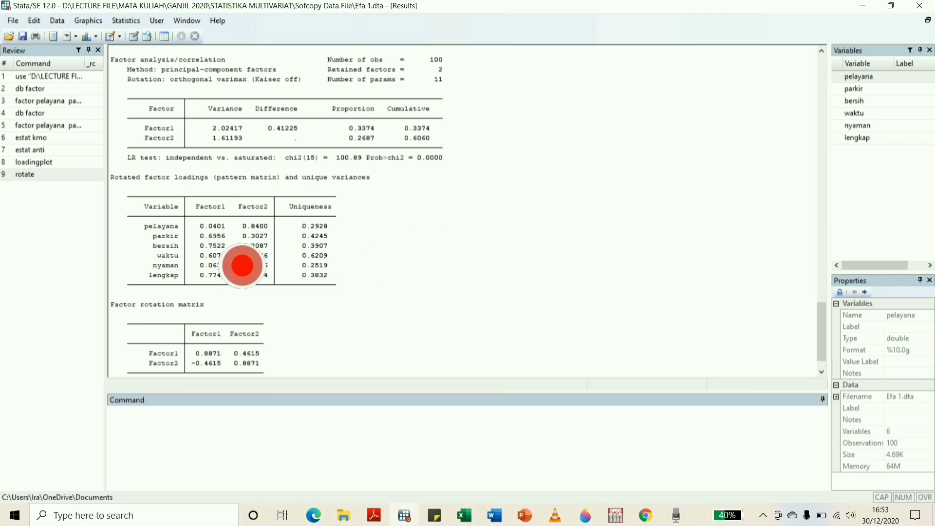
pyautogui.scroll(-1, 245, 263)
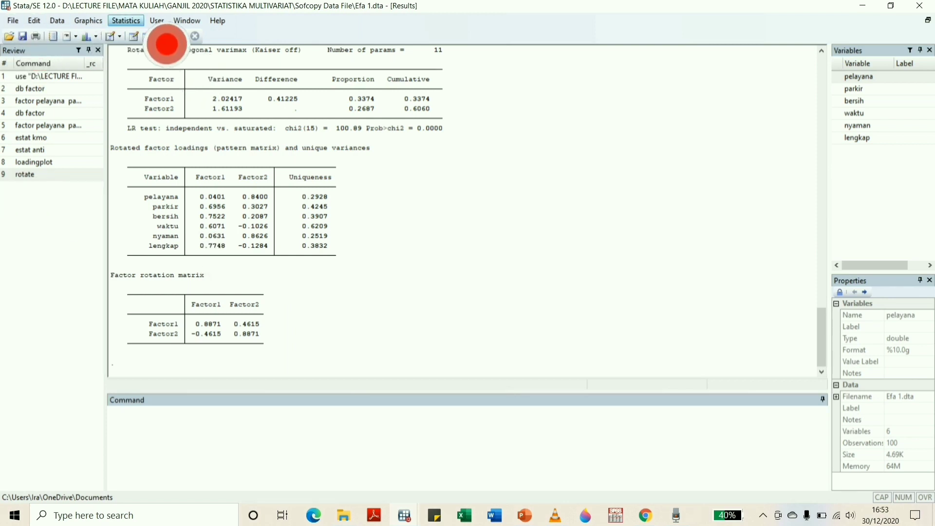
# - Create a loading plot of the 2 varimax-rotated factors with the default settings and maximize the graph window
pyautogui.click(99, 21)
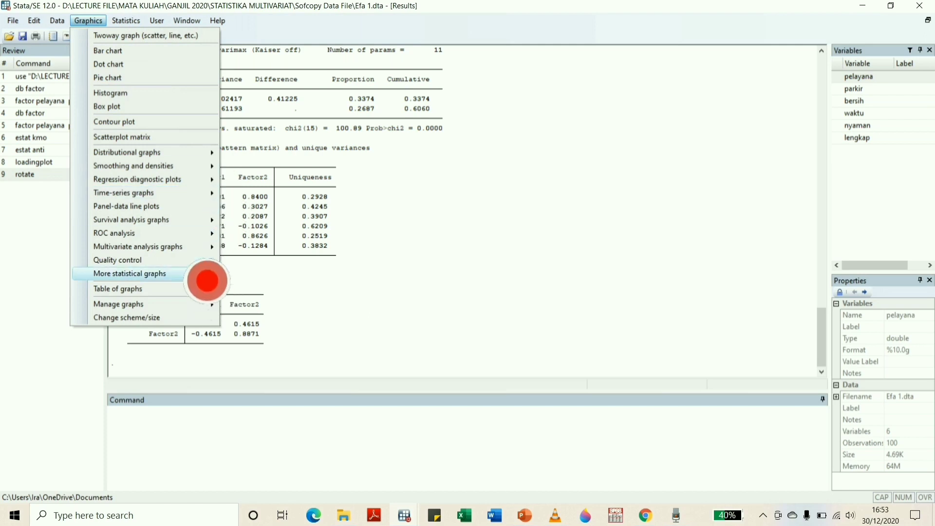
pyautogui.moveTo(125, 20)
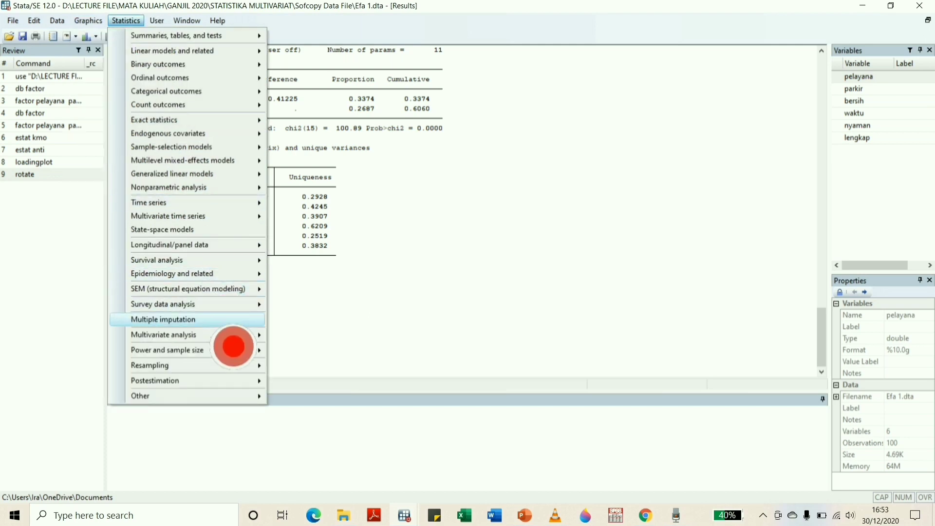
pyautogui.moveTo(236, 336)
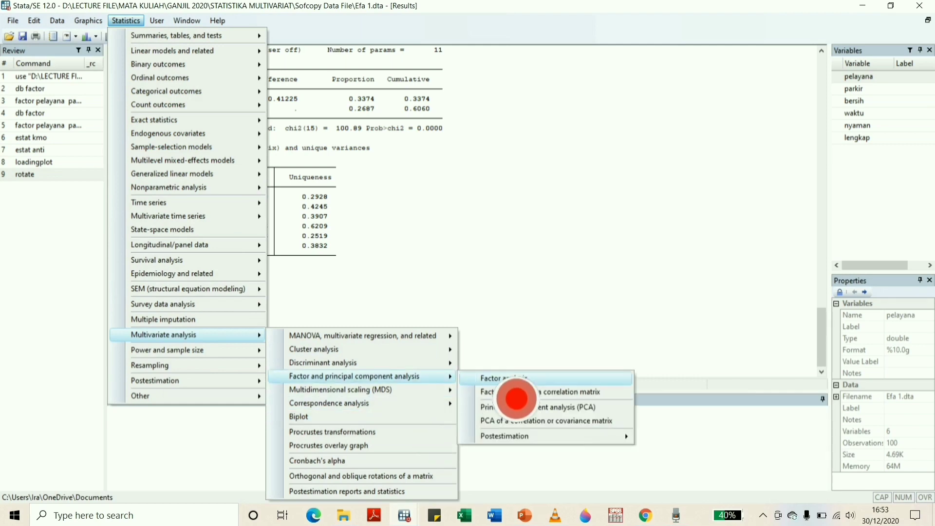
pyautogui.moveTo(560, 437)
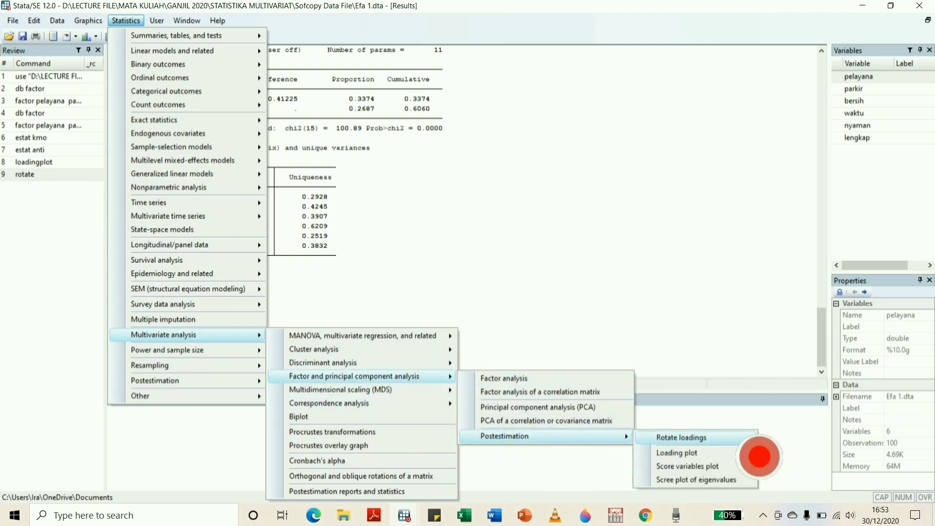
pyautogui.click(742, 453)
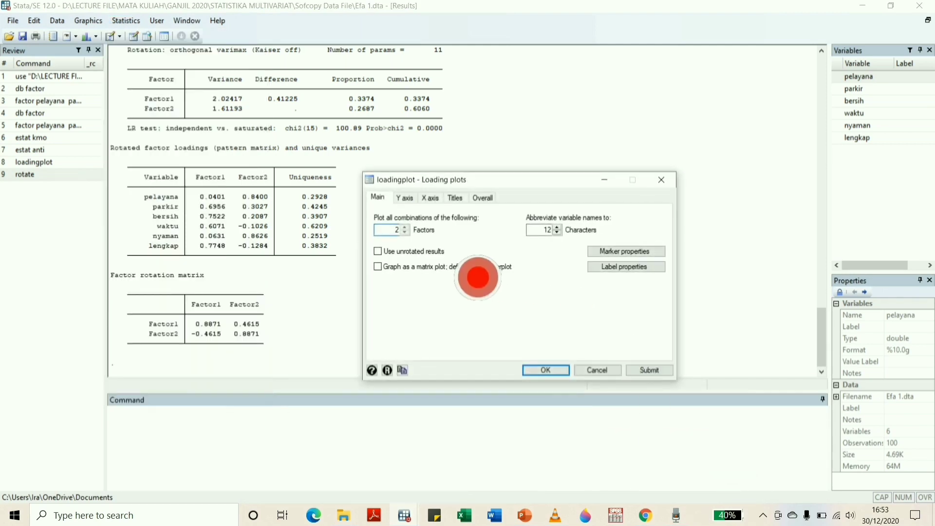
pyautogui.click(567, 373)
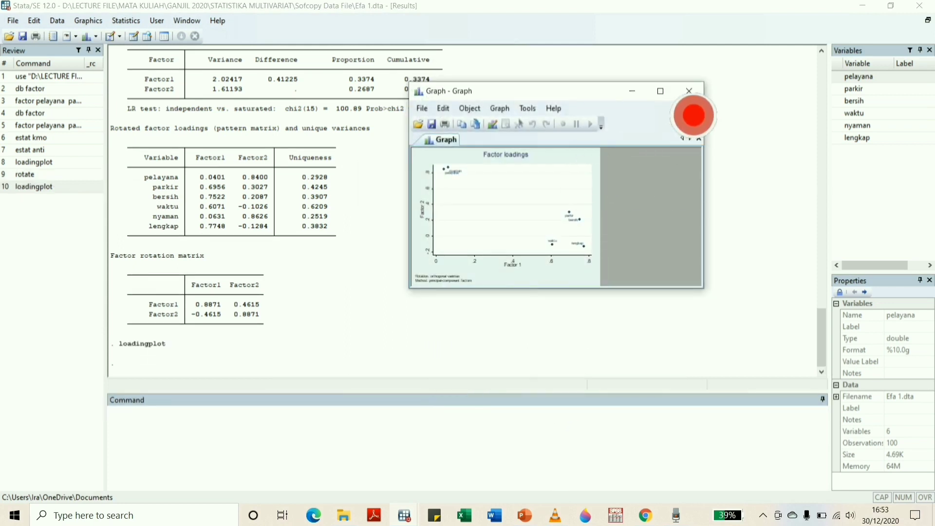
pyautogui.click(661, 91)
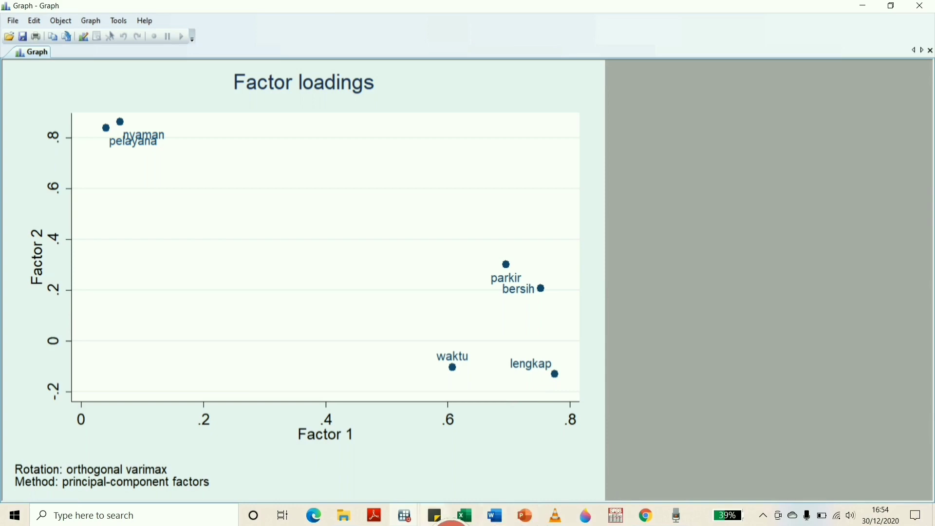
# - Return to the results window and review the KMO, anti-image and rotated factor output, back up to the unrotated principal-component factor solution
pyautogui.moveTo(416, 511)
pyautogui.click(286, 492)
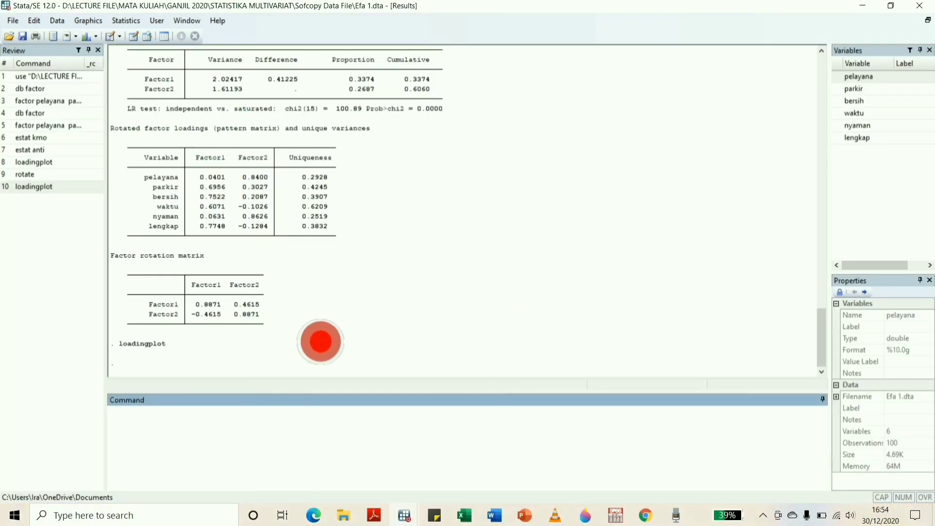
pyautogui.scroll(10, 317, 340)
pyautogui.scroll(7, 321, 341)
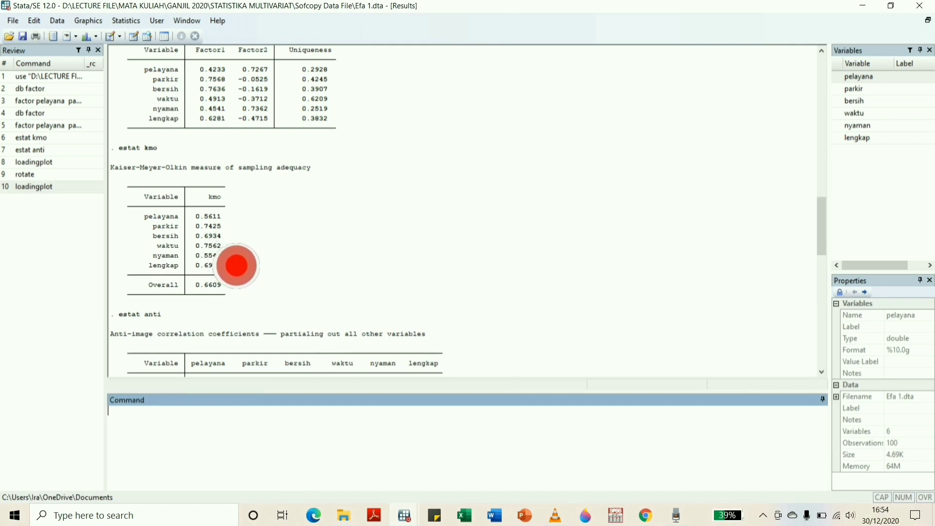
pyautogui.scroll(-2, 274, 296)
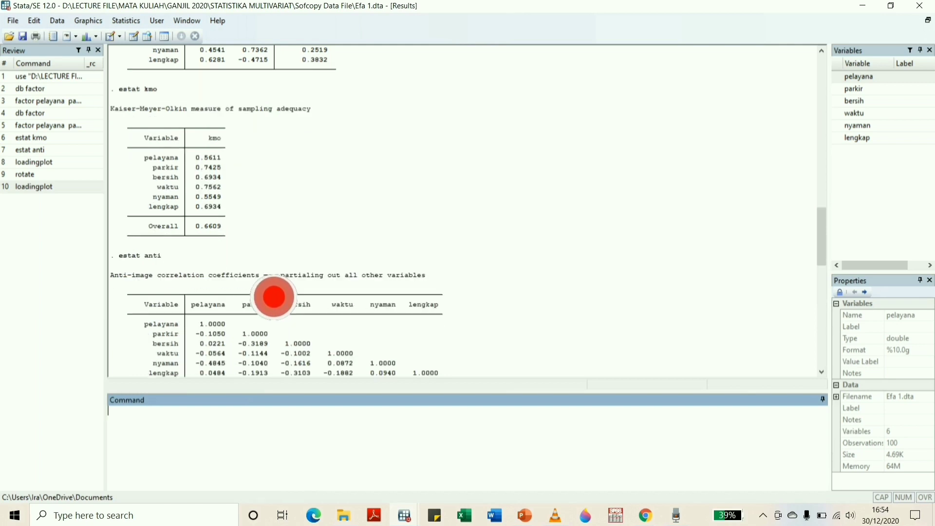
pyautogui.scroll(-3, 263, 322)
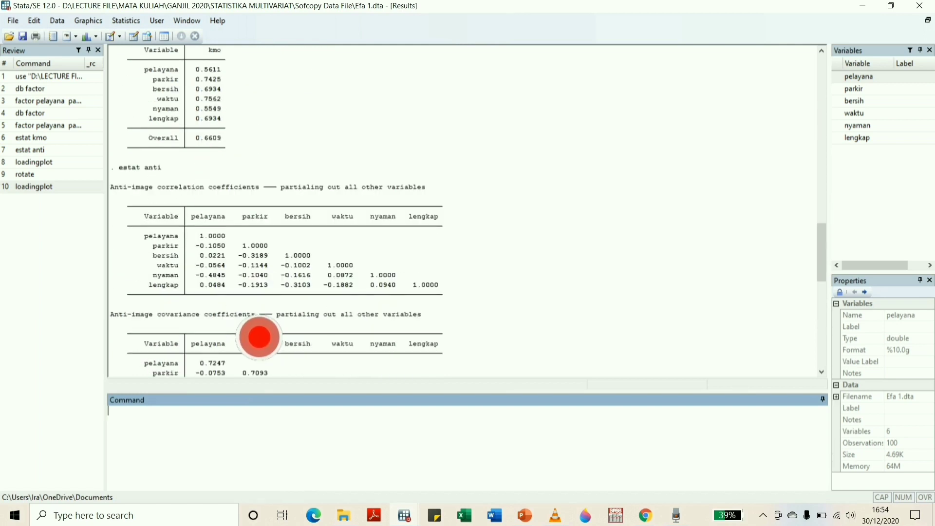
pyautogui.scroll(-3, 283, 302)
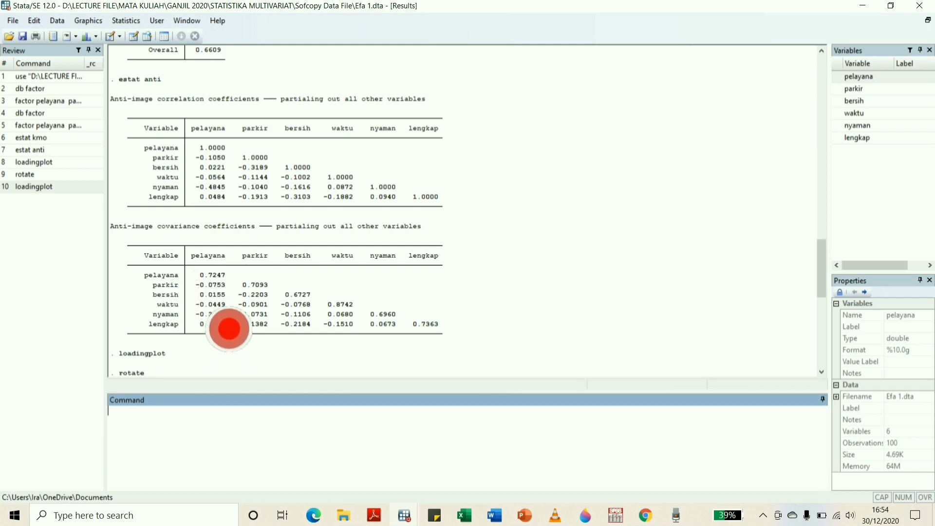
pyautogui.scroll(-1, 264, 321)
pyautogui.scroll(-7, 264, 321)
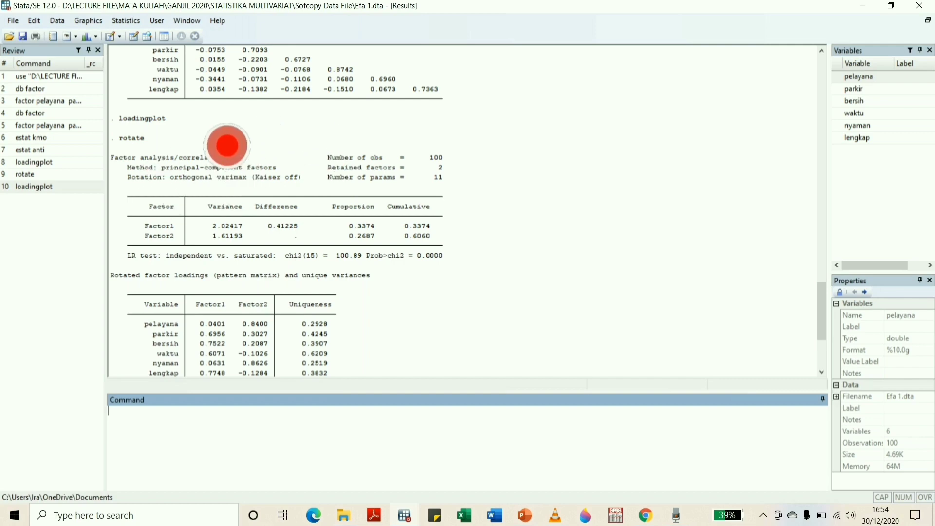
pyautogui.scroll(20, 248, 277)
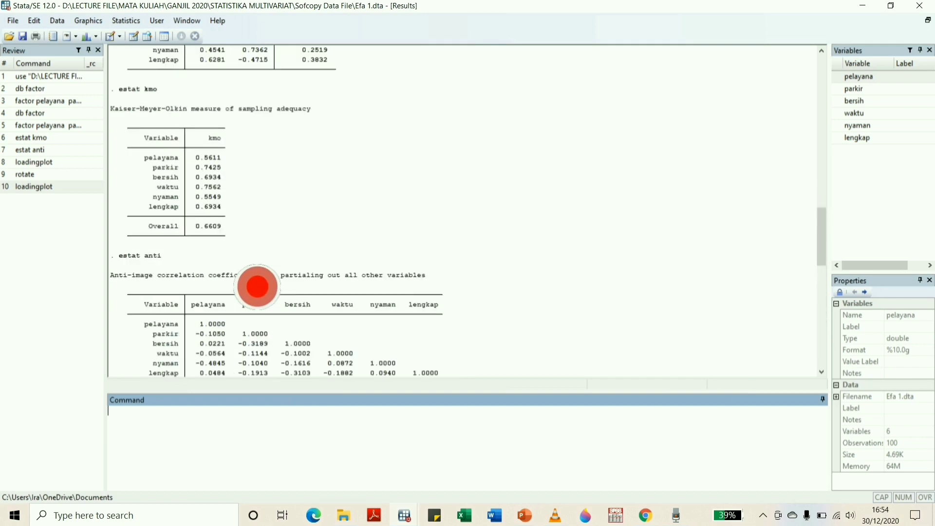
pyautogui.scroll(-10, 330, 254)
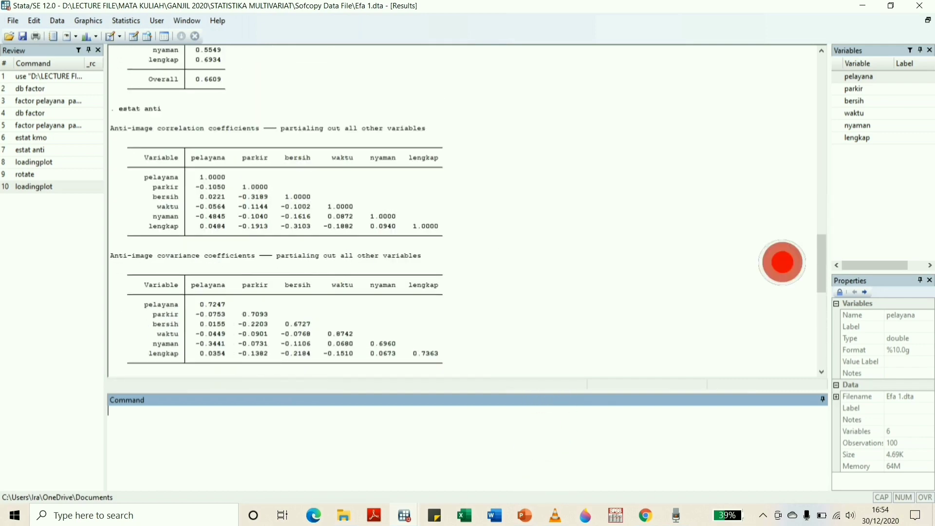
pyautogui.moveTo(846, 286); pyautogui.dragTo(849, 192)
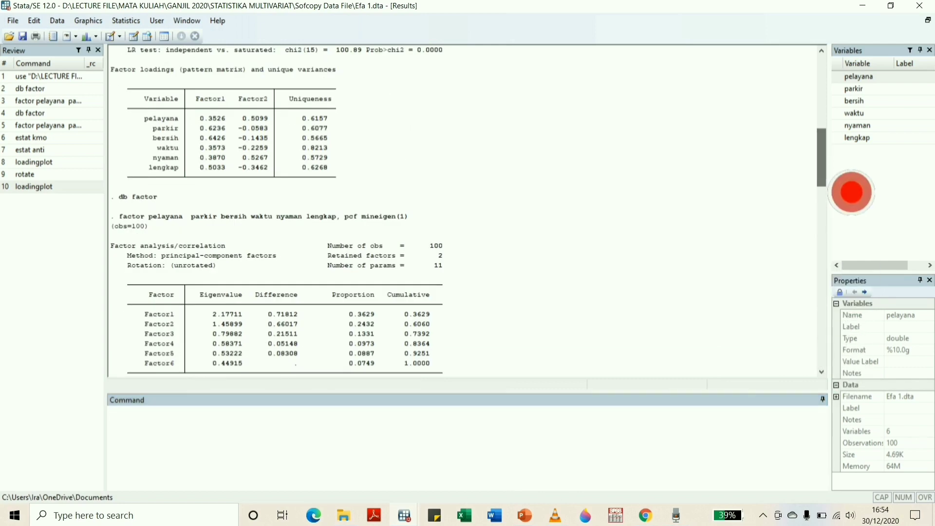
# - Switch to the running PowerPoint slide show and display its closing Thank You slide
pyautogui.moveTo(525, 516)
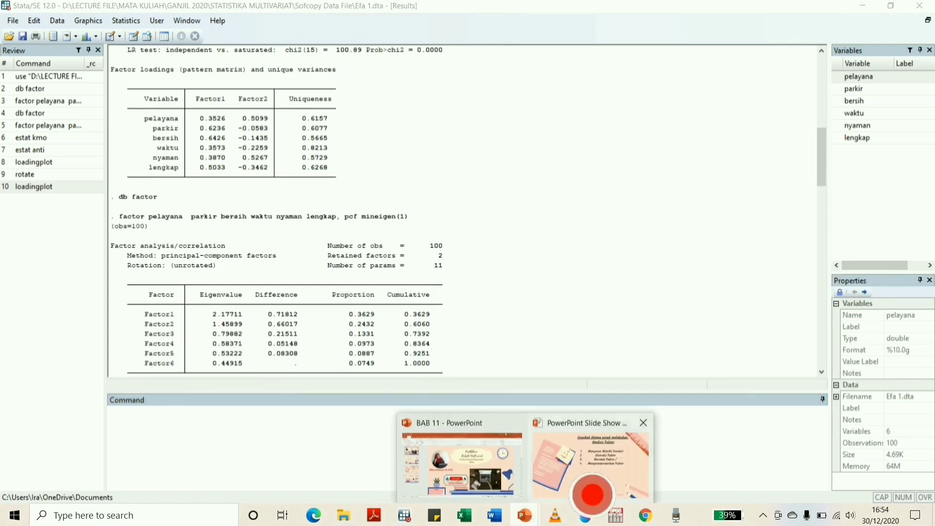
pyautogui.click(592, 493)
pyautogui.click(592, 495)
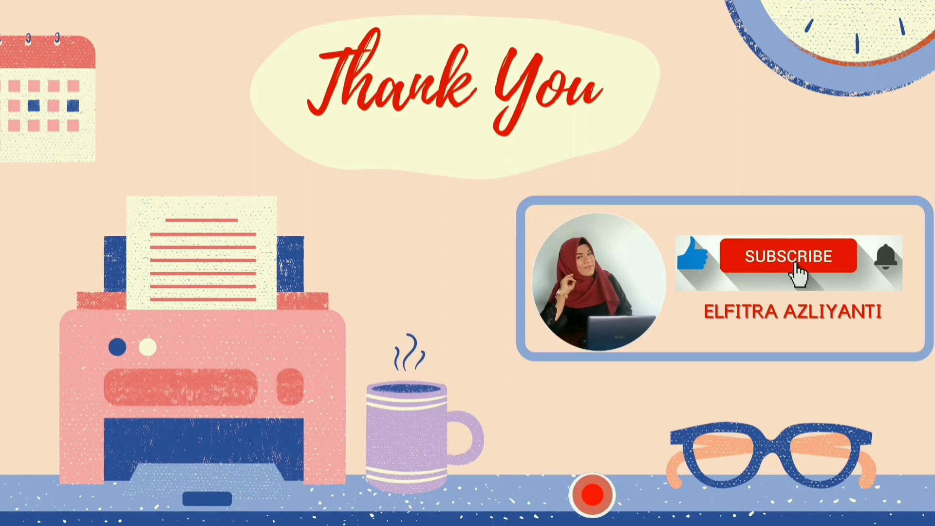